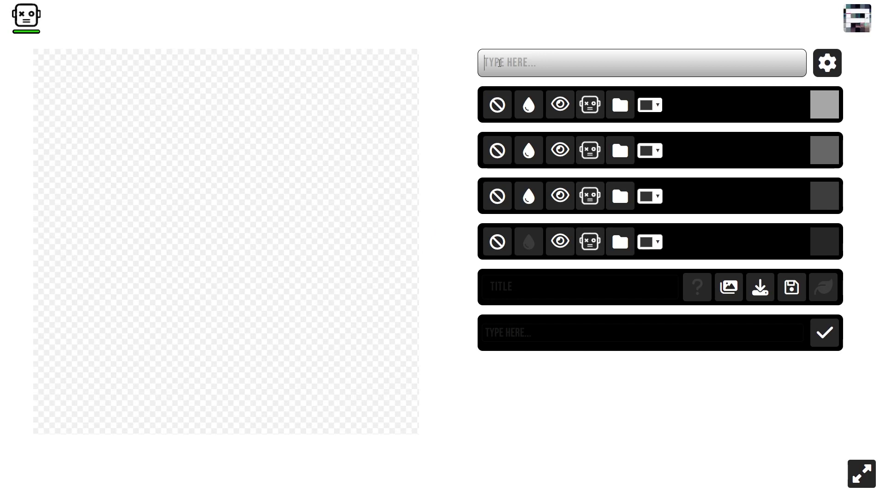
- Enter the prompt "A HANDSOME MAN" and generate an image in the first layer
left_click(525, 65)
type("A HANDSOEM")
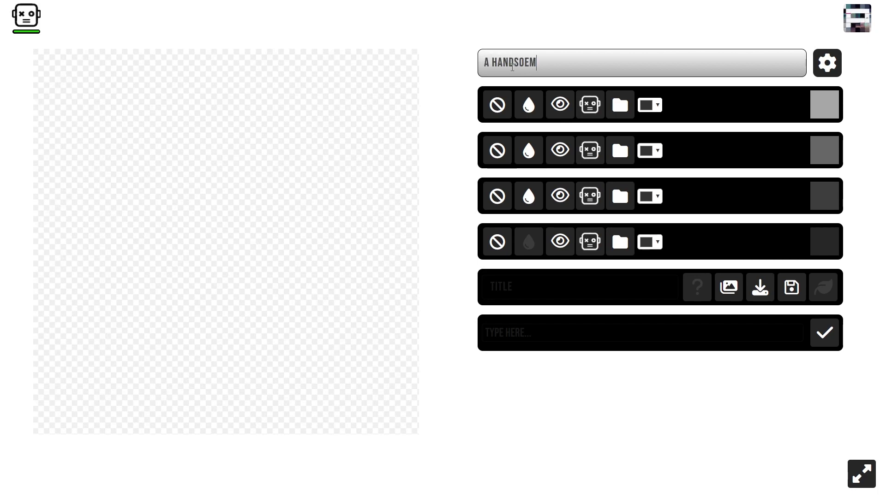
key("BackSpace")
key("BackSpace")
type("ME MAN")
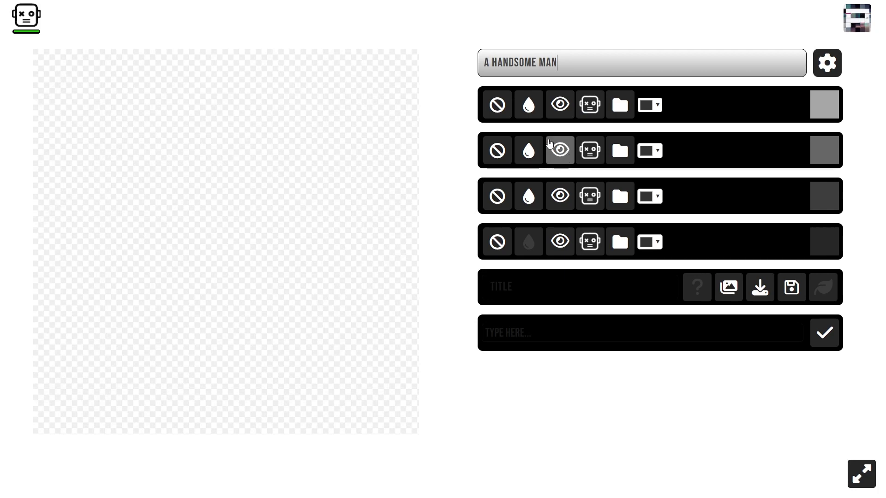
left_click(592, 104)
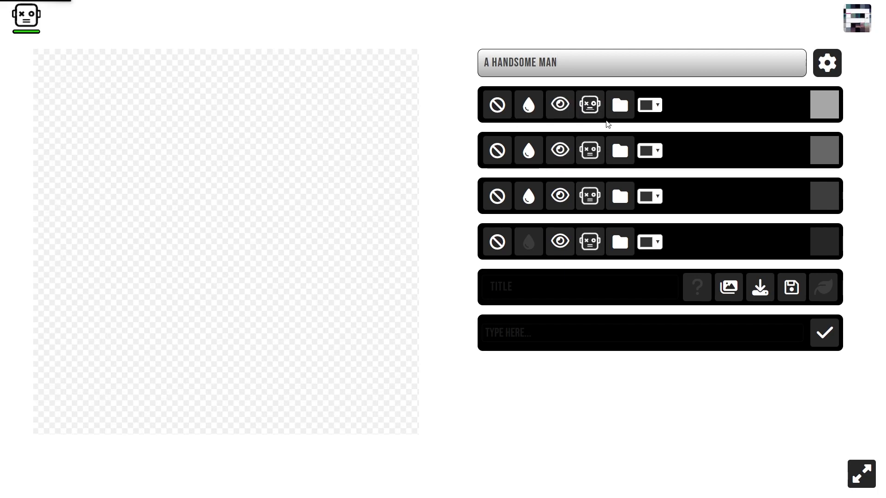
- Set the generation width/height to 1080 in the settings
left_click(829, 67)
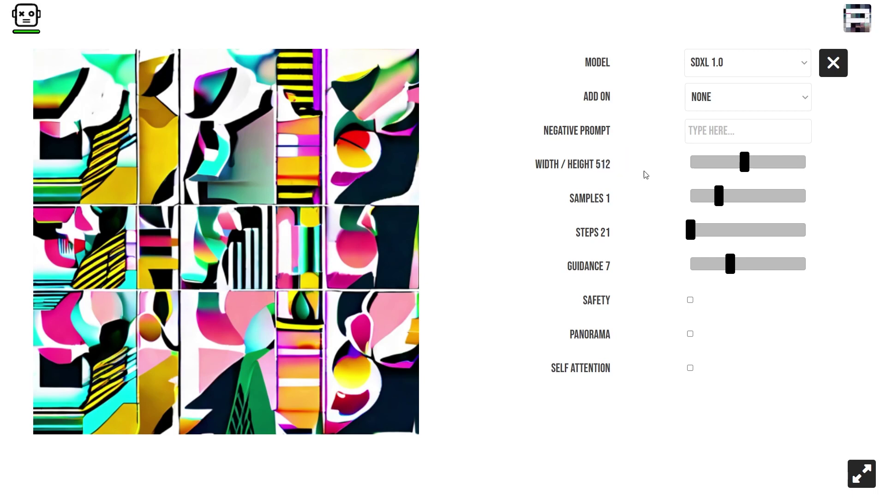
left_click_drag(744, 162, 816, 168)
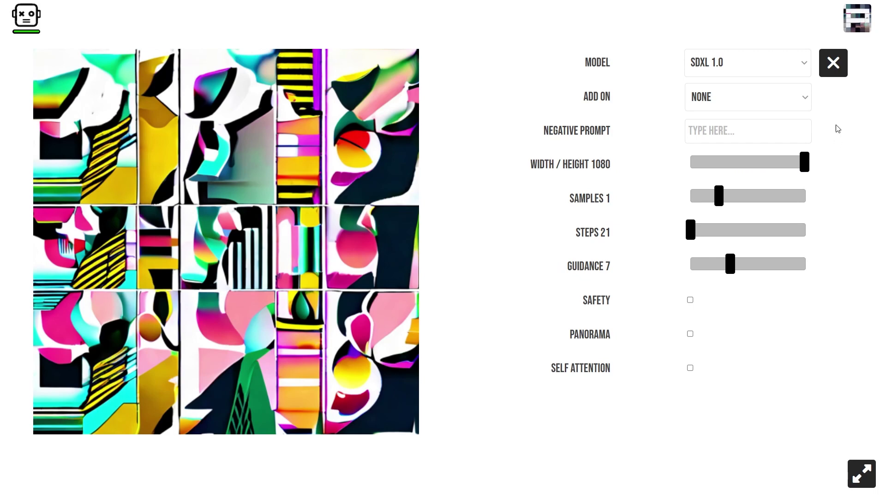
left_click(833, 63)
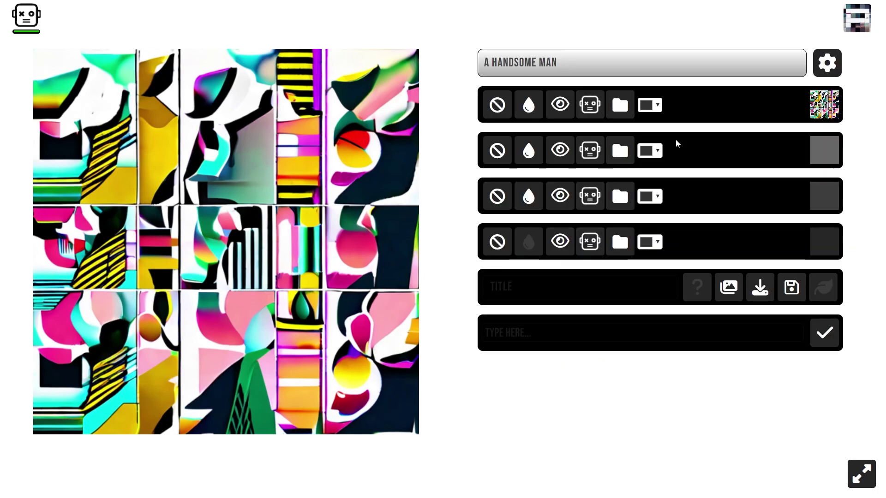
- Generate an image from the prompt in each of the four layers
left_click(590, 105)
left_click(594, 149)
left_click(592, 198)
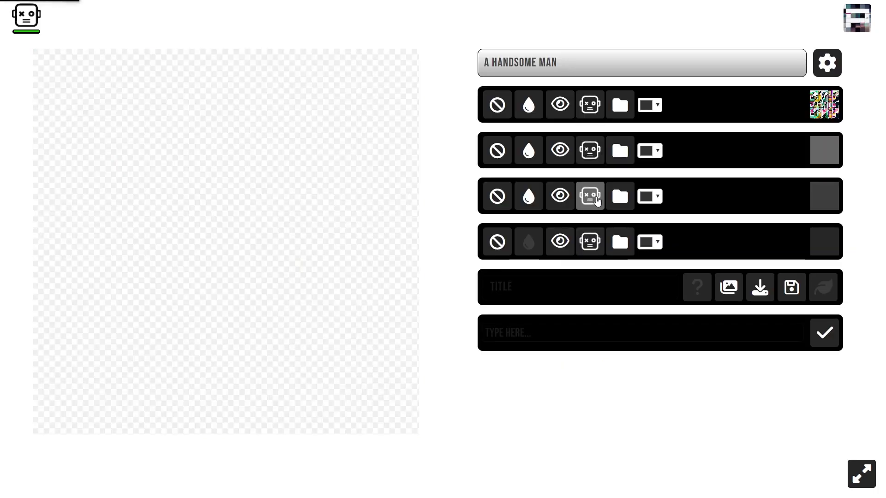
left_click(591, 245)
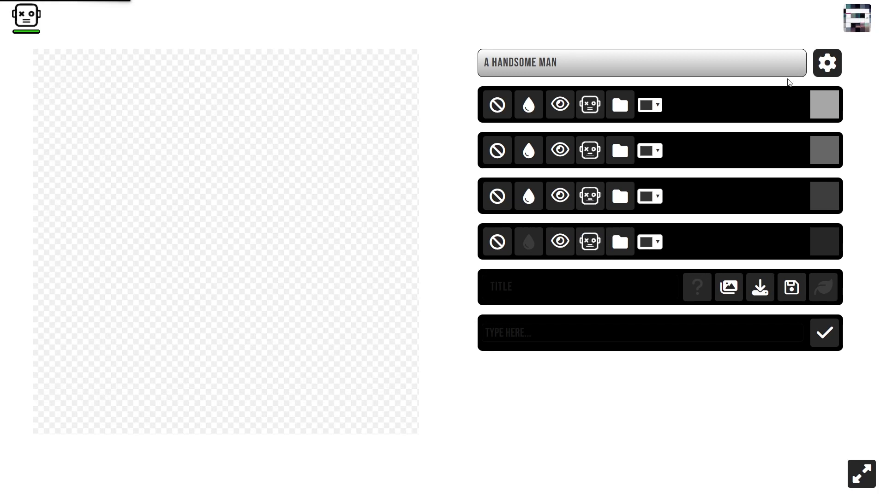
- Review the steps and guidance values in the generation settings
left_click(824, 68)
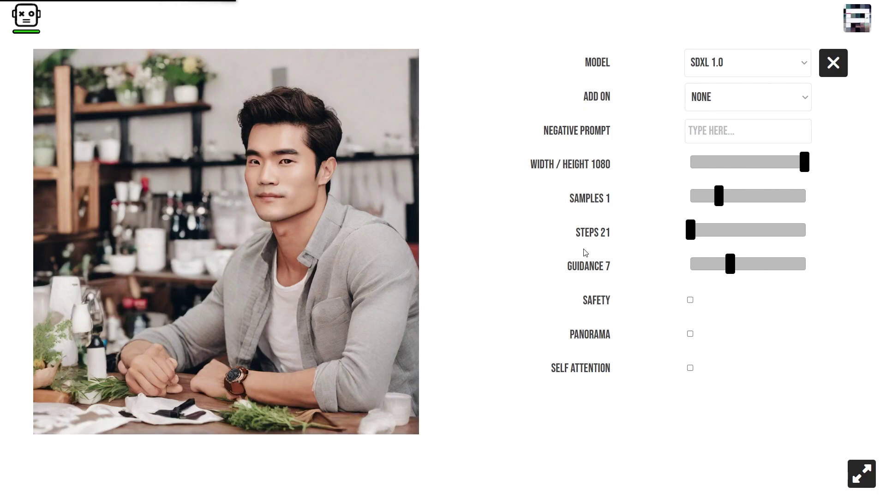
left_click_drag(577, 233, 599, 232)
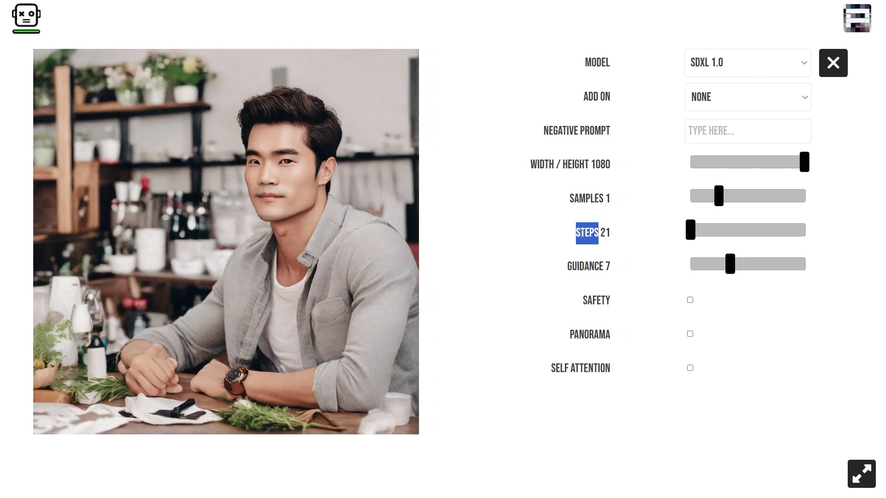
left_click(580, 233)
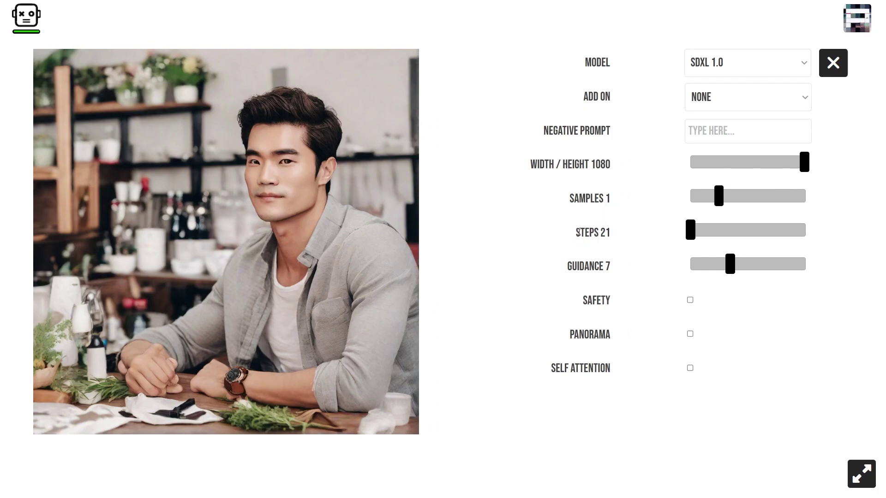
left_click_drag(578, 232, 600, 232)
left_click_drag(572, 266, 594, 266)
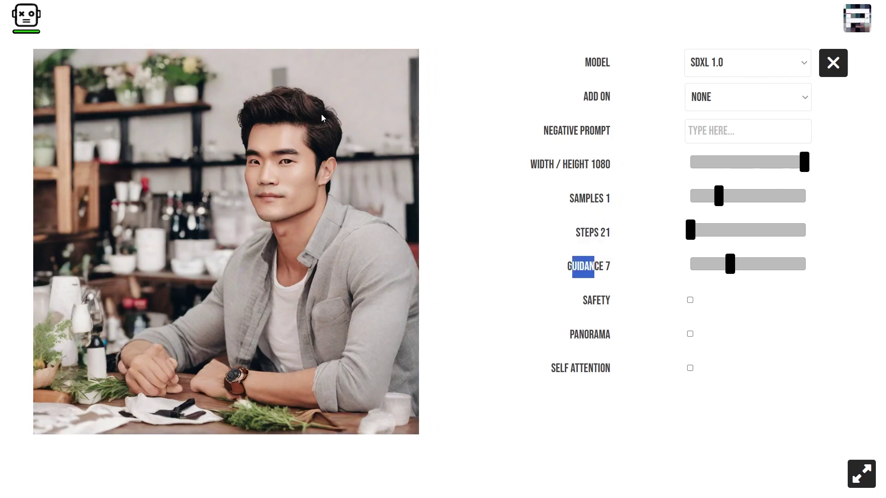
left_click(832, 70)
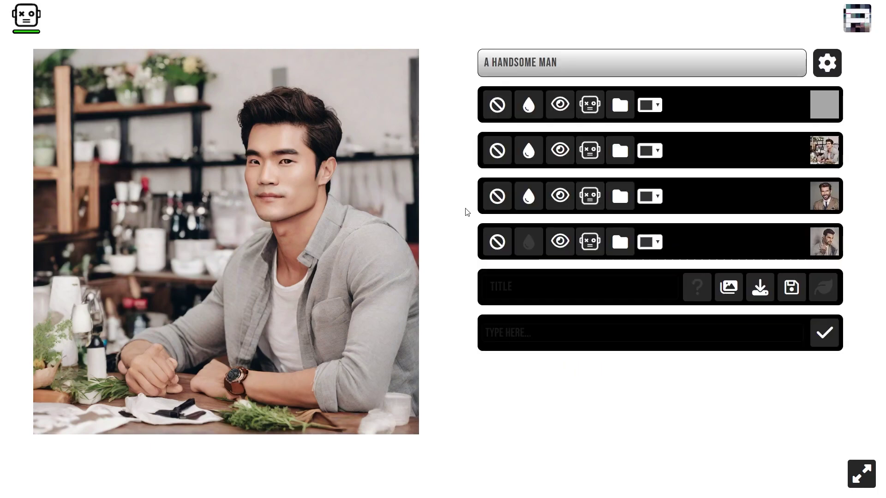
- Hide the first, second and third layers one by one to view the images beneath them
left_click(560, 105)
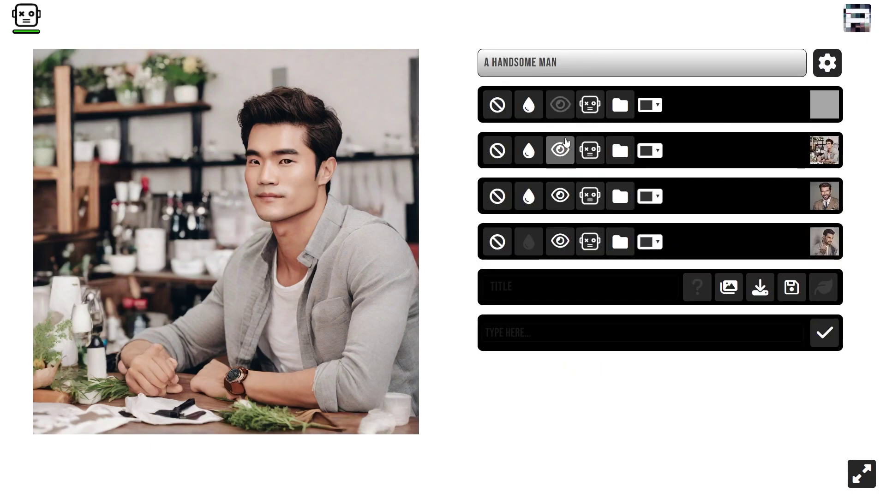
left_click(561, 155)
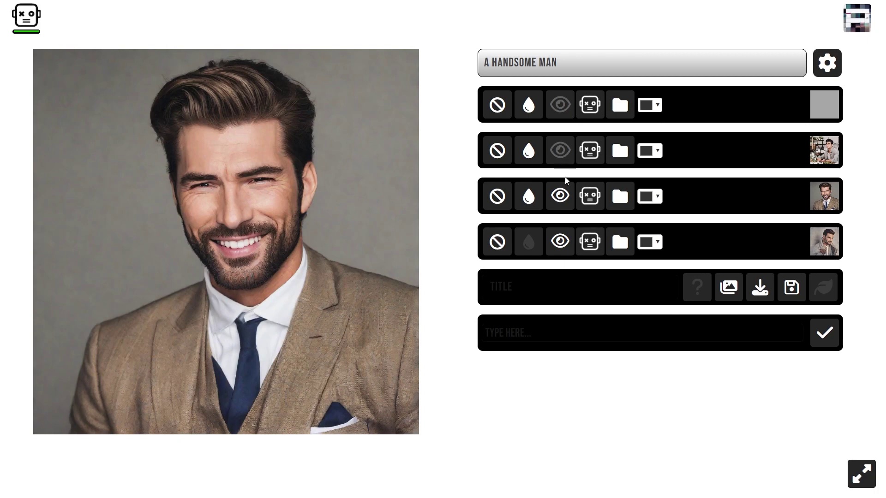
left_click(561, 202)
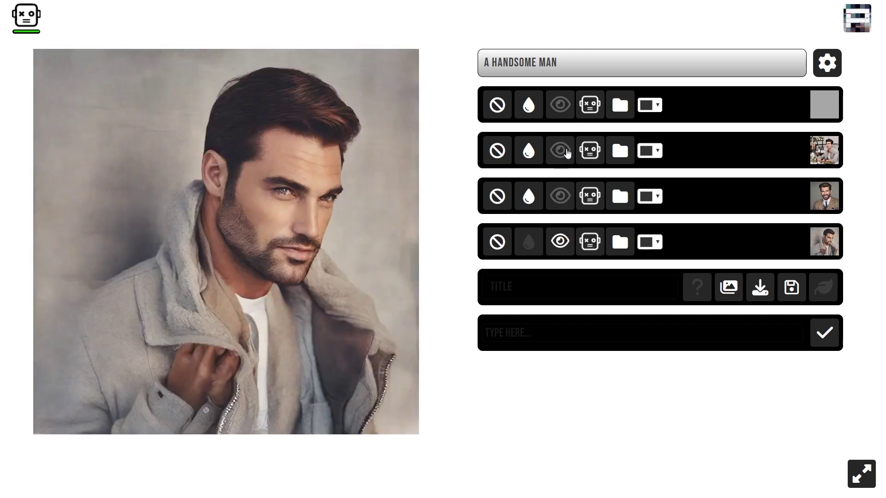
- Regenerate the second layer's image and make the third, second and first layers visible again
left_click(591, 155)
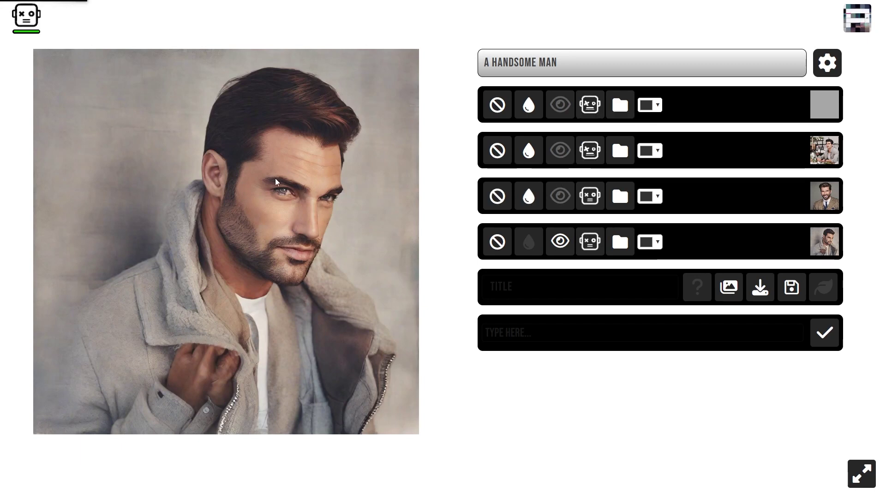
left_click(561, 203)
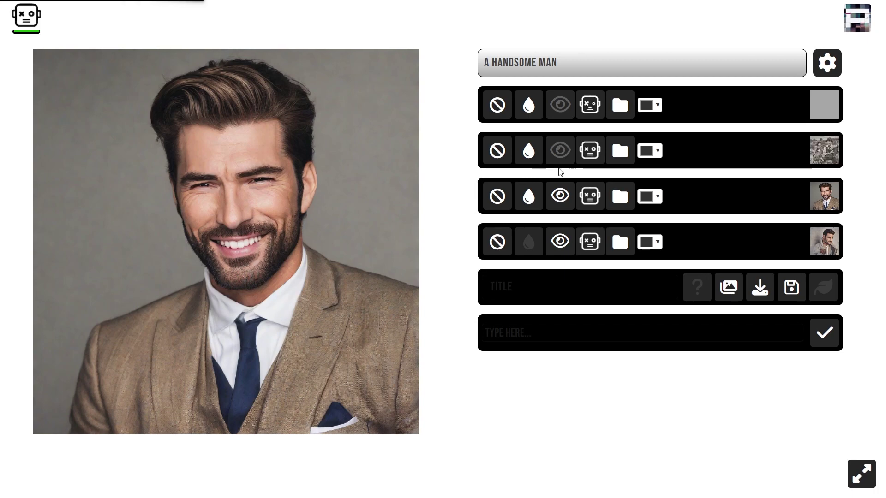
left_click(559, 153)
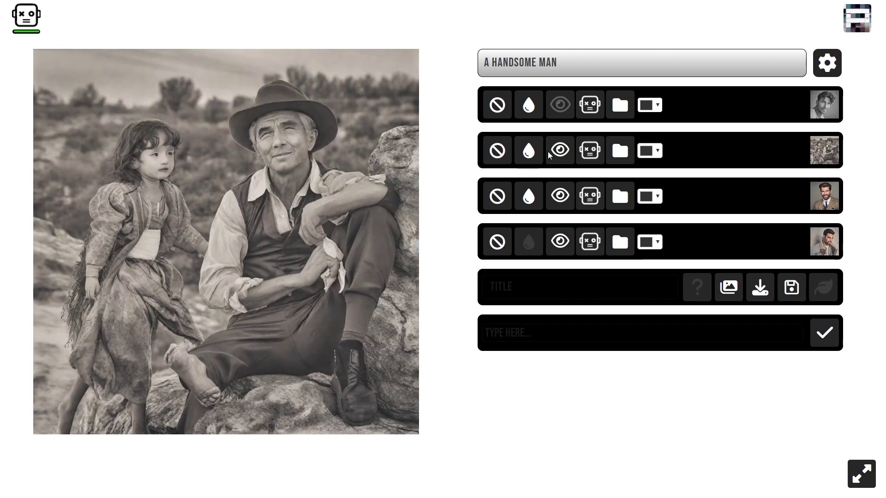
left_click(559, 115)
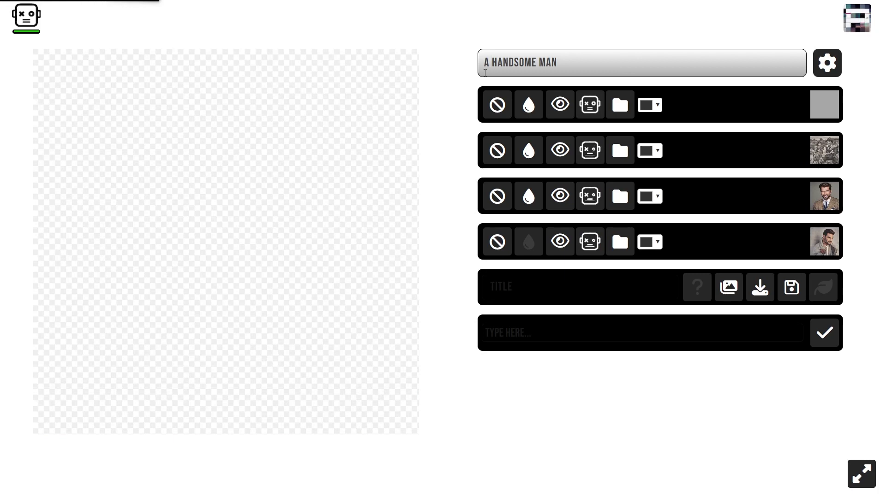
- Extend the prompt to read "A COLOR PHOTO HANDSOME MAN"
type("PHOTO ")
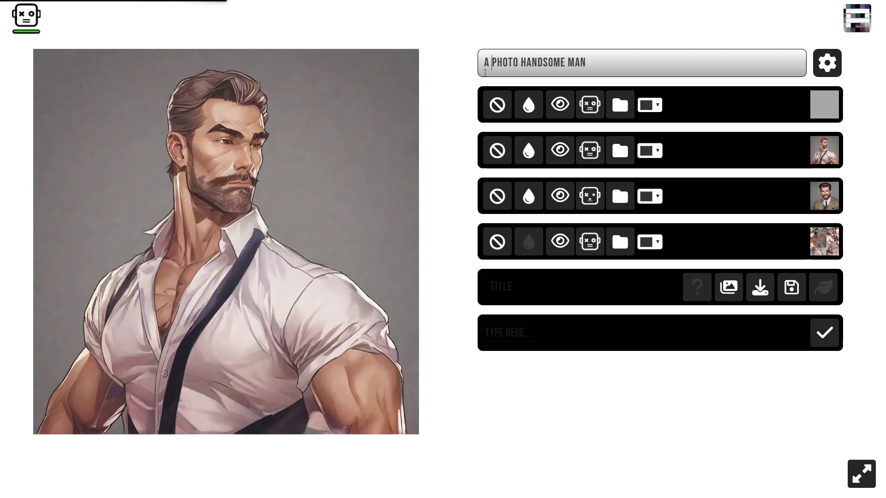
type("COLOR")
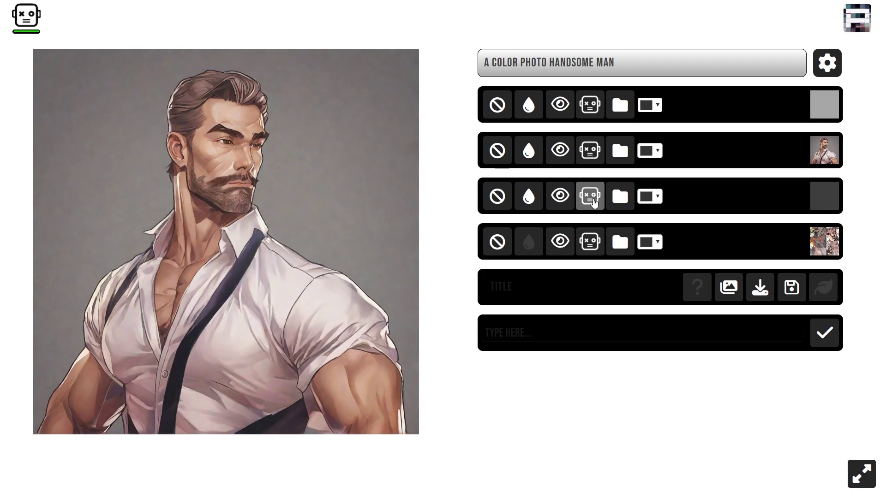
- Temporarily hide the second and third layers to inspect the fourth layer's image, and show them again
left_click(559, 152)
left_click(561, 203)
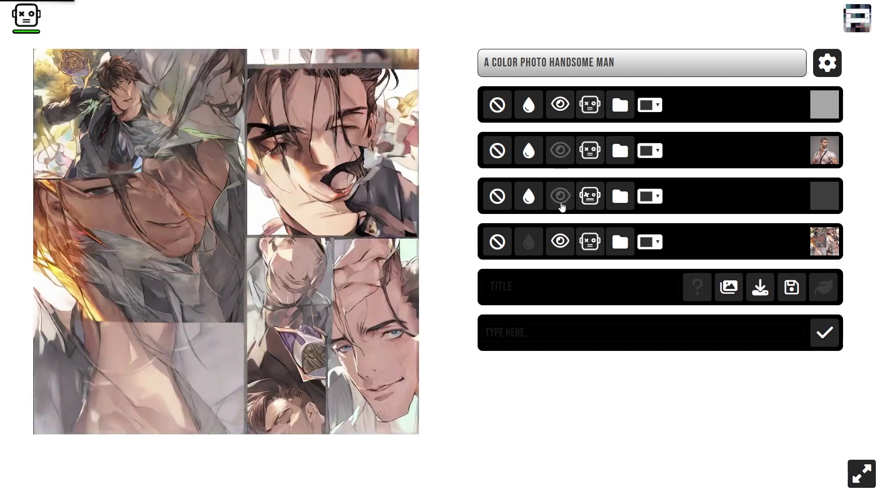
left_click(560, 203)
left_click(560, 151)
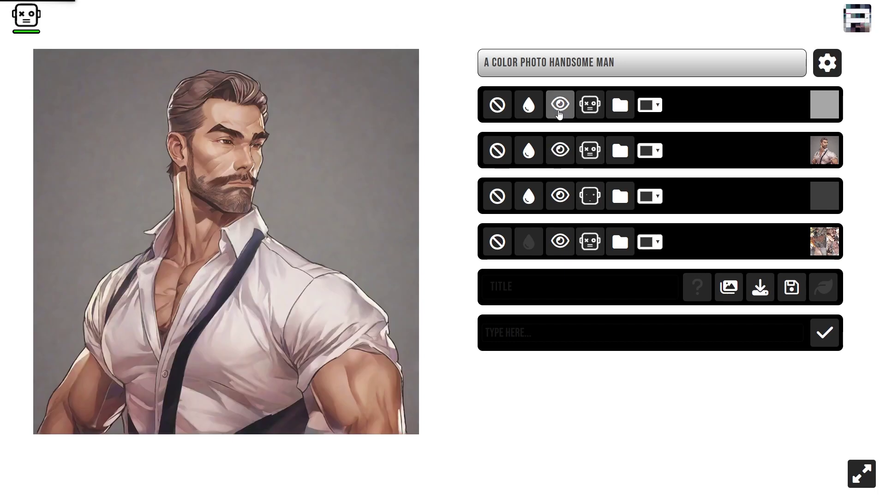
- Correct the prompt to "A COLOR PHOTO OF A HANDSOME MAN" and regenerate the first and fourth layers' images
left_click(552, 64)
type("OF A")
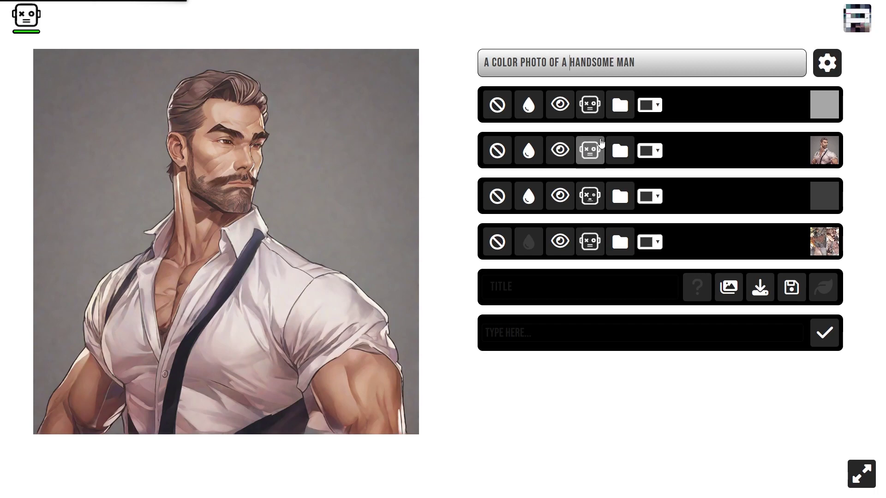
left_click(594, 112)
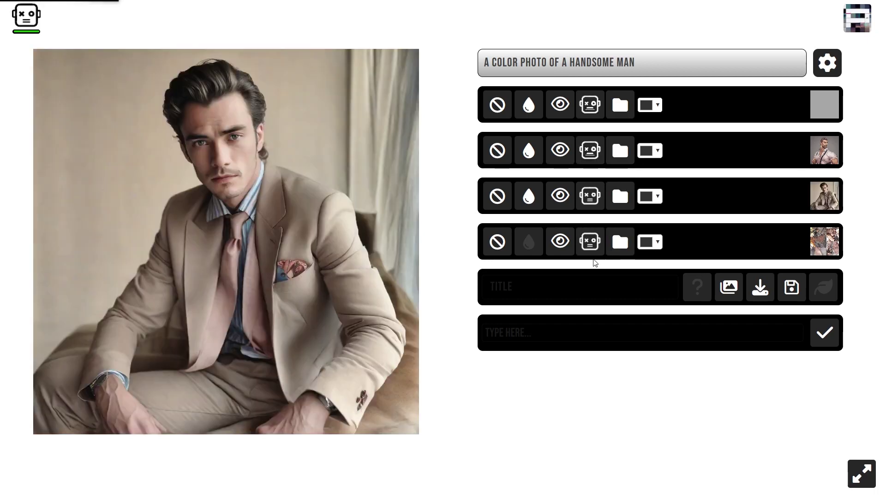
left_click(591, 245)
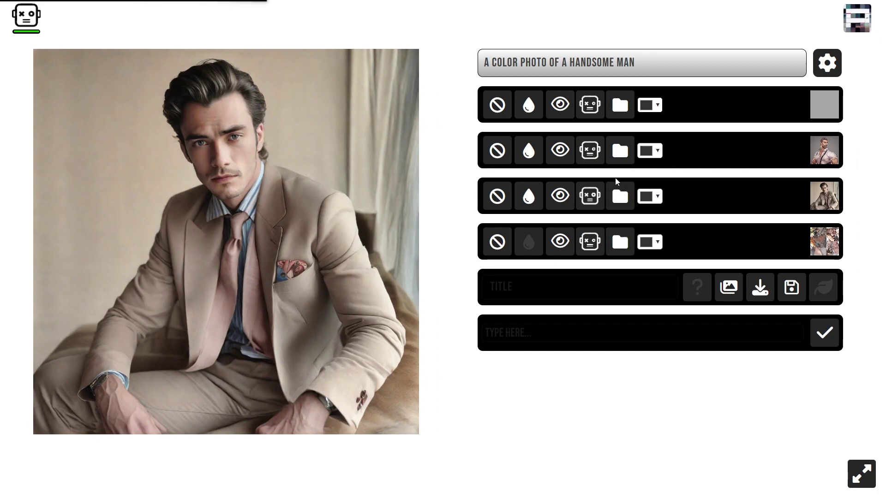
- Toggle the visibility of the first three layers to compare the images, leaving only the fourth layer visible
left_click(560, 157)
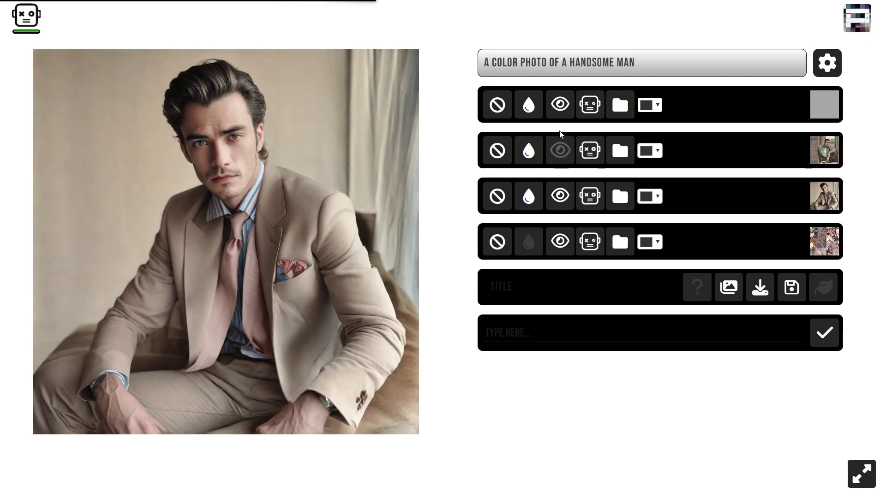
left_click(560, 113)
left_click(561, 198)
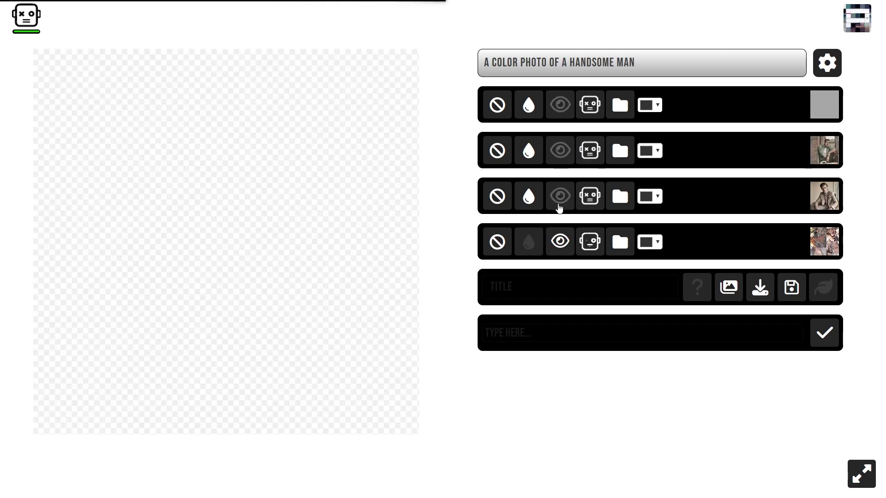
left_click(560, 201)
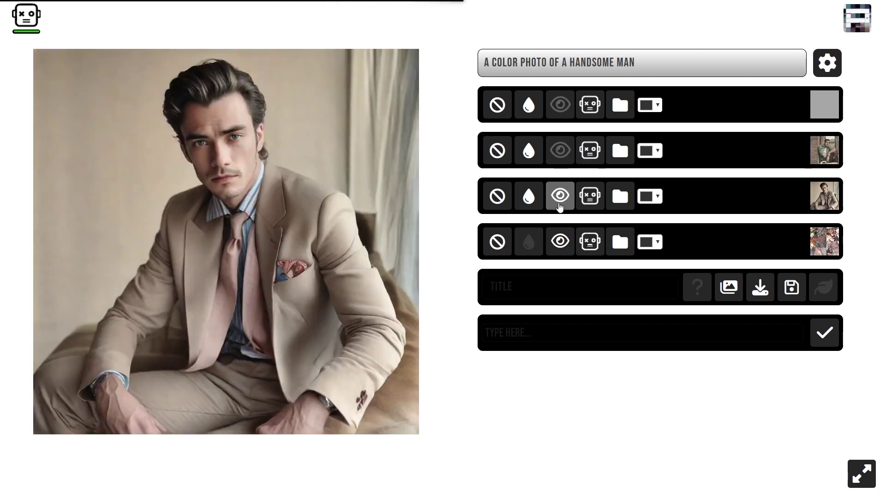
left_click(560, 151)
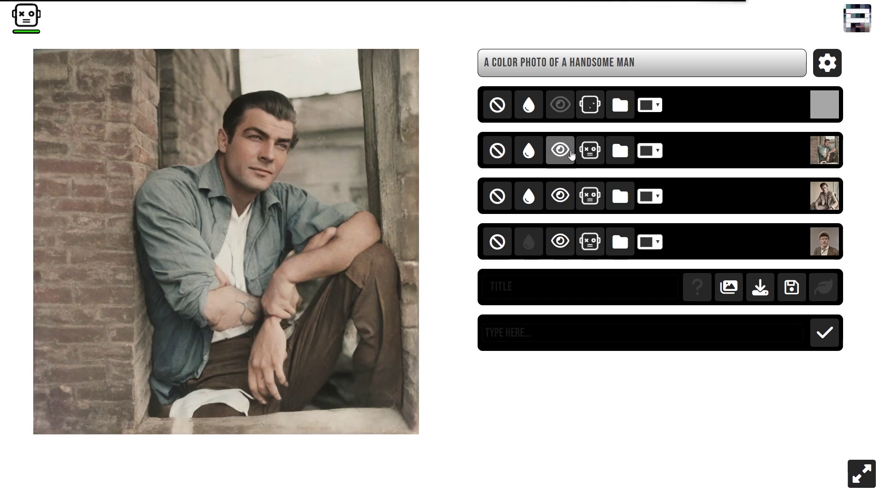
left_click(560, 196)
left_click(560, 151)
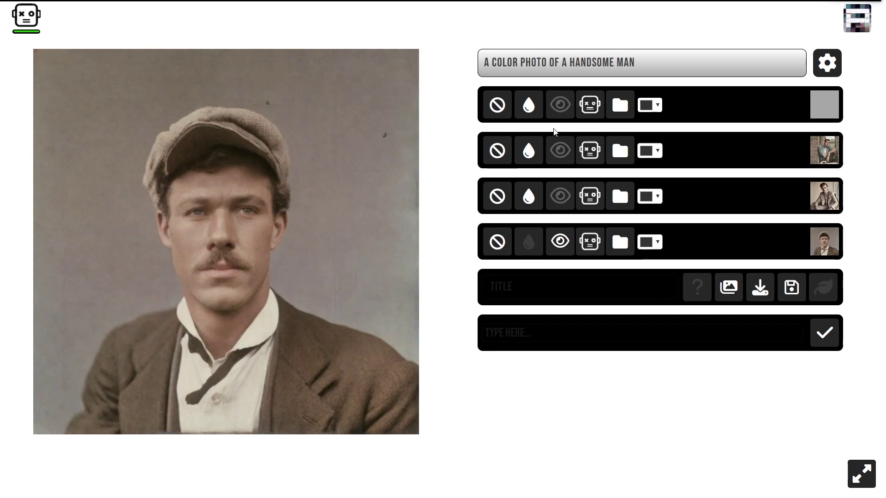
- Add "8K HIGH QUALITY" to the start of the prompt, before "A COLOR PHOTO OF A HANDSOME MAN"
left_click(484, 62)
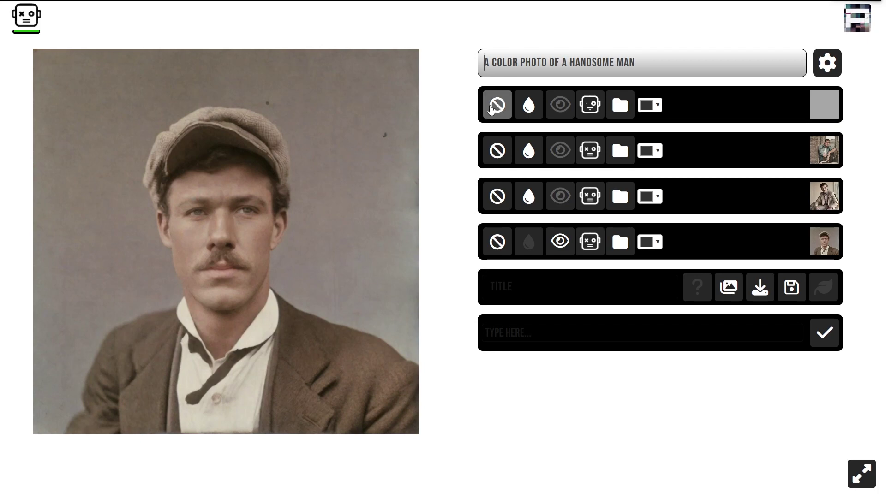
type("8K ")
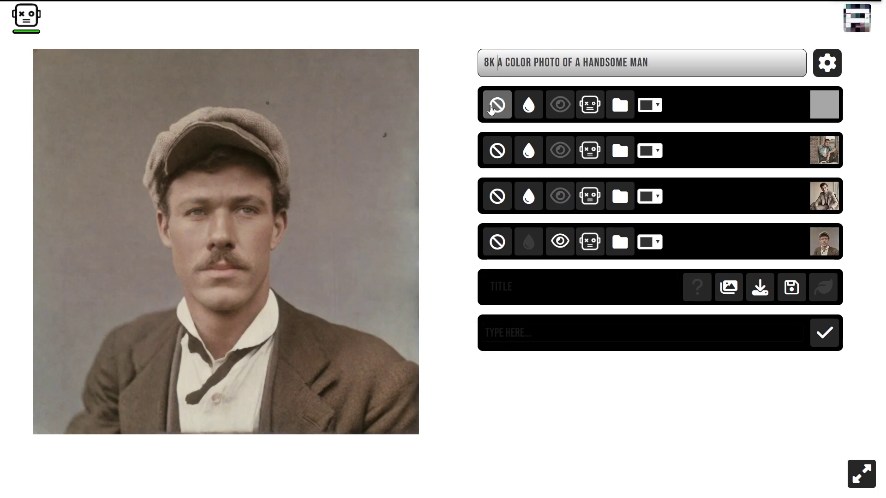
type("HIGH QUA")
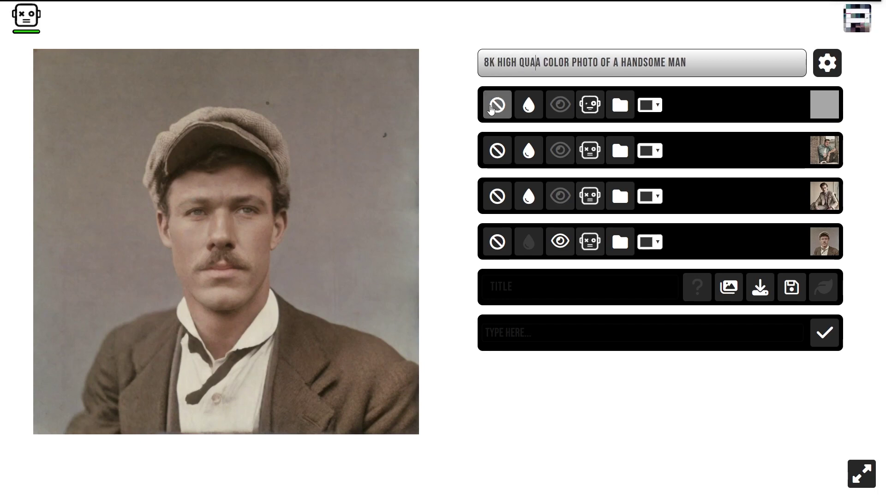
type("LITY")
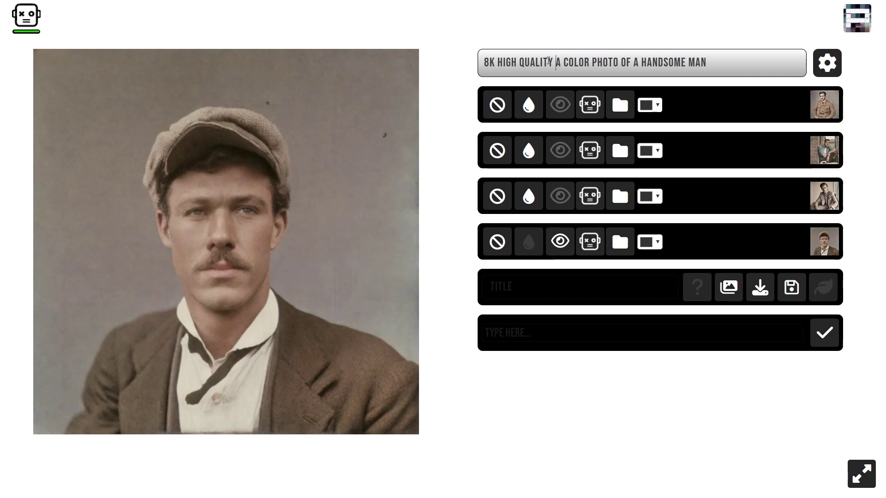
- Set the negative prompt to "LOW QUALITY, FILM GRAIN" in the generation settings and return to the layers
left_click(827, 68)
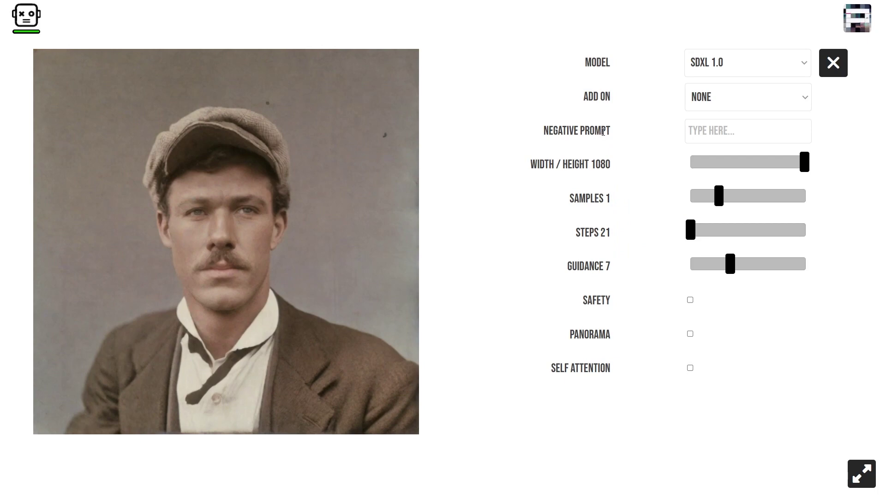
left_click(698, 130)
type("low quality")
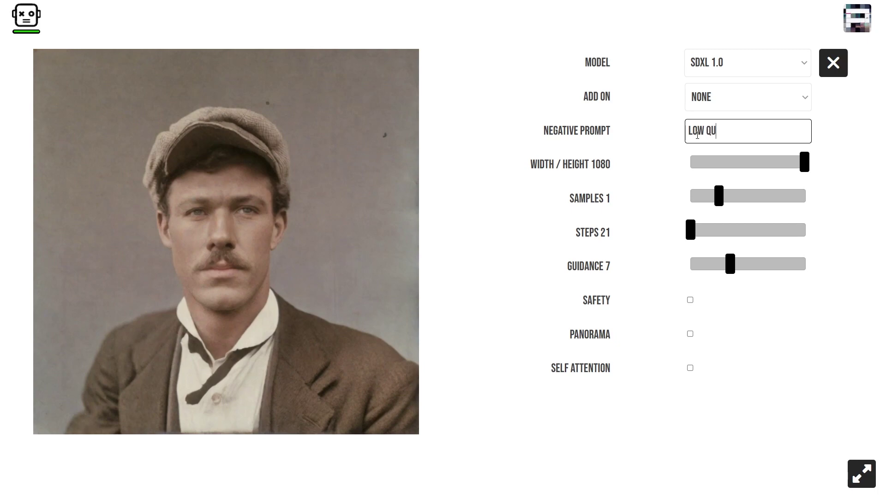
type(", film grain")
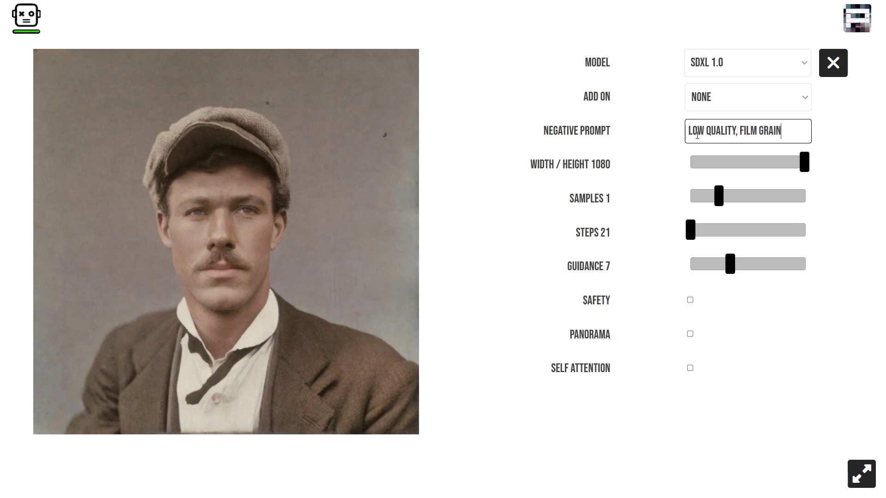
left_click(833, 64)
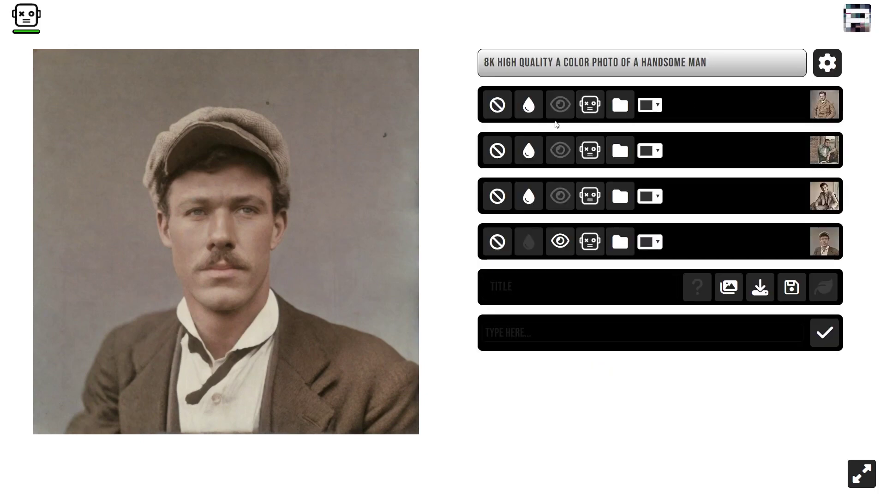
- Show the first three layers again and regenerate the images on all four layers
left_click(563, 195)
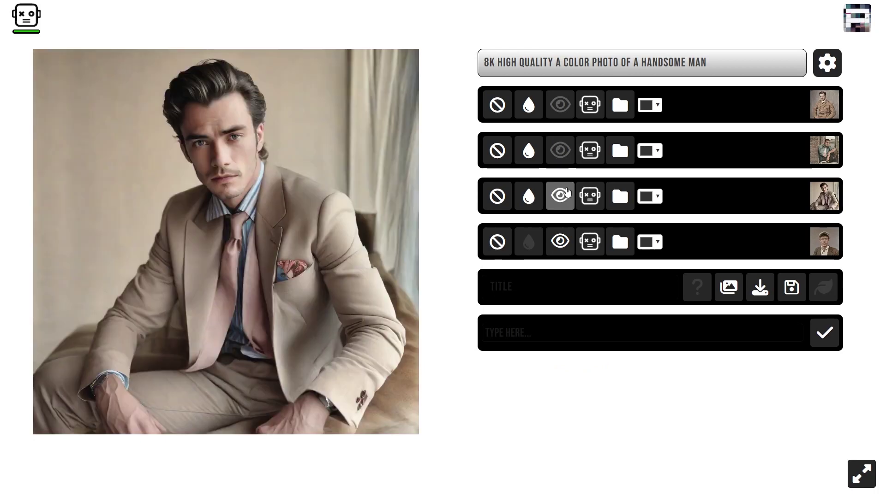
left_click(562, 152)
left_click(562, 111)
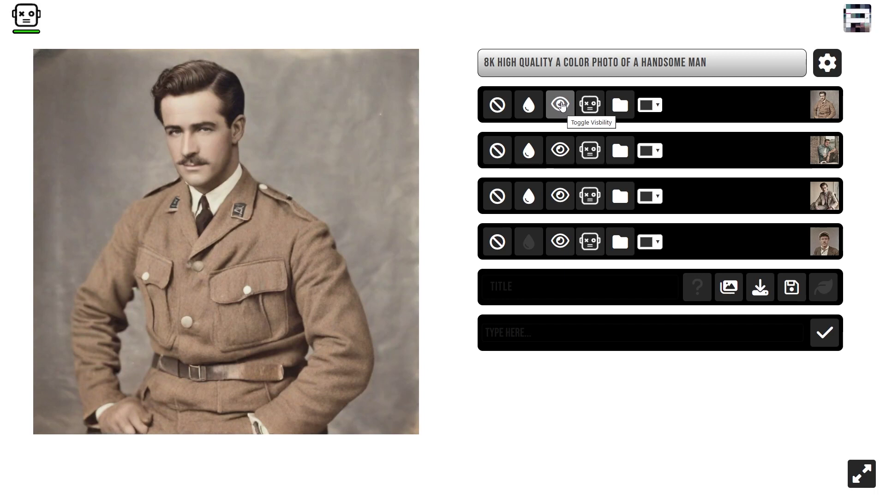
left_click(591, 107)
left_click(595, 162)
left_click(590, 197)
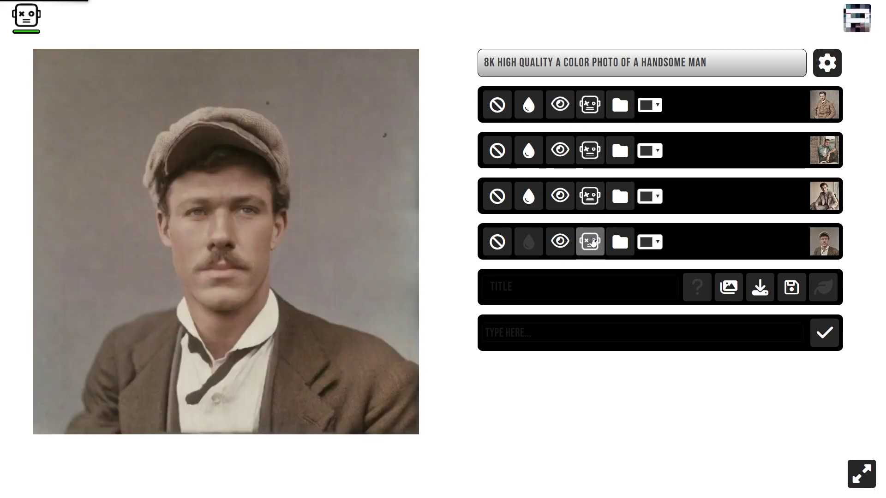
left_click(590, 243)
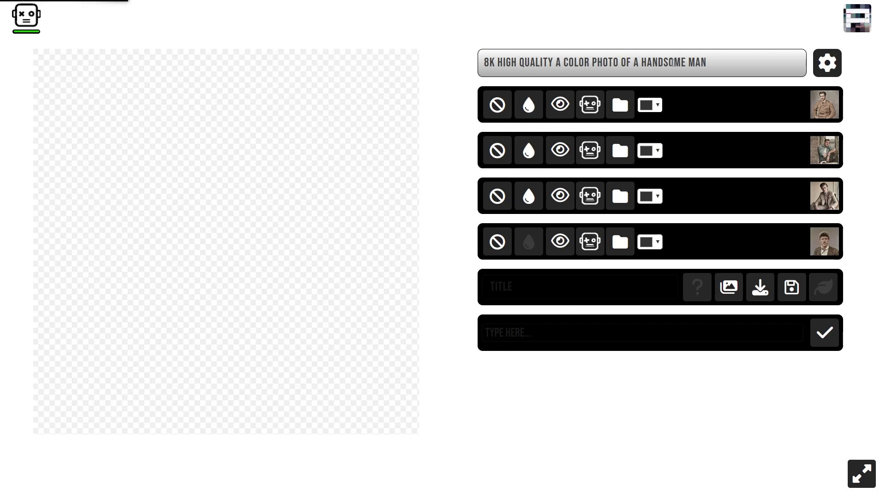
- Review the negative prompt in the settings, and hide the first three layers one by one to inspect each new image
left_click(821, 72)
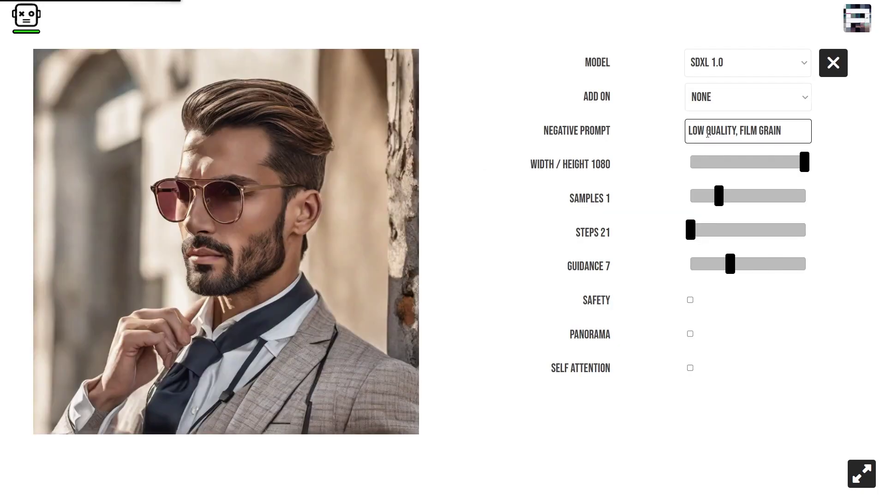
left_click(833, 62)
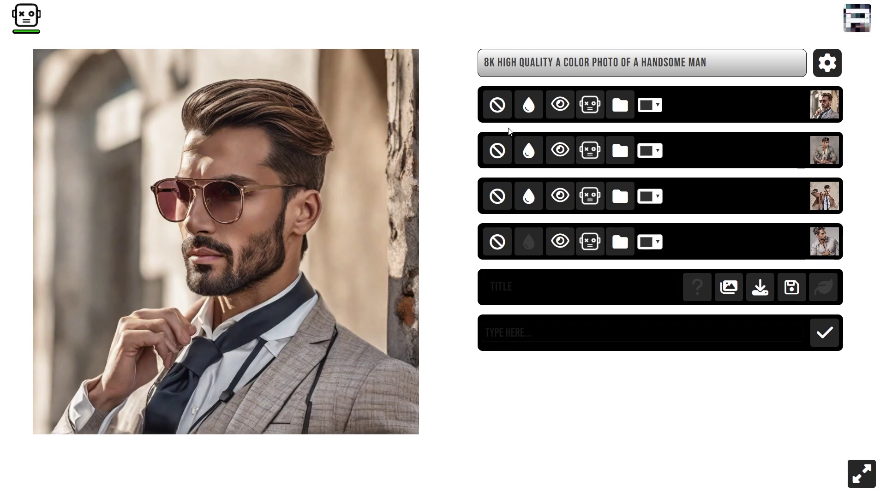
left_click(560, 105)
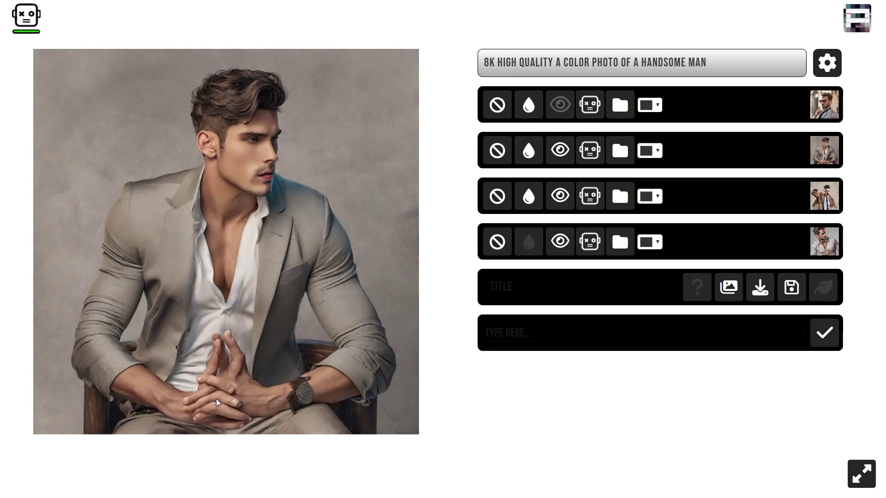
left_click(560, 150)
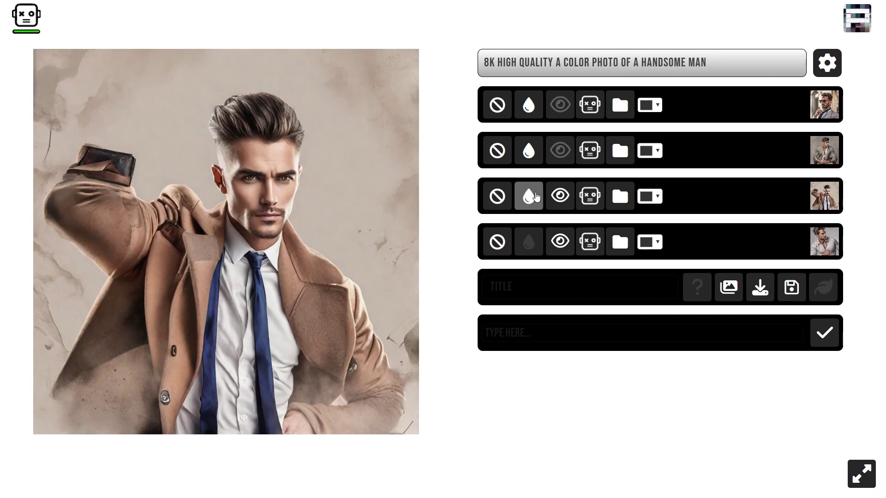
left_click(560, 197)
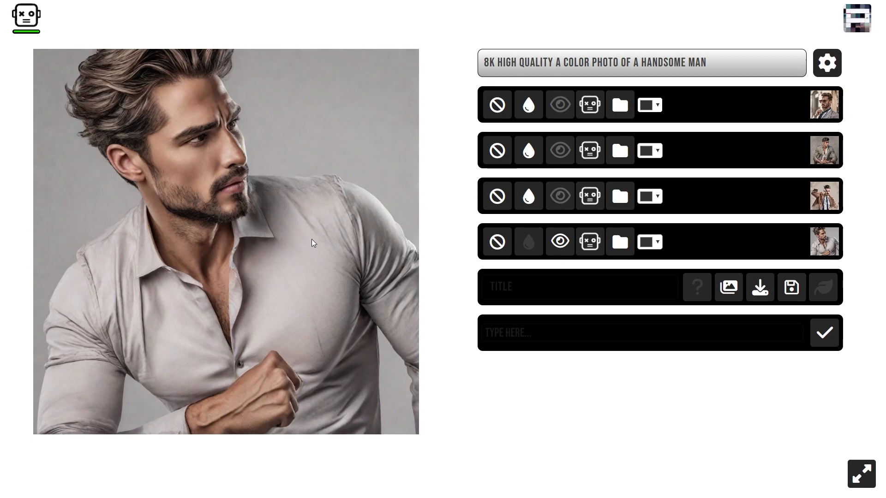
- Append ", ANIME,CARTOON,DRAWING" to the end of the negative prompt and close the generation settings
left_click(816, 68)
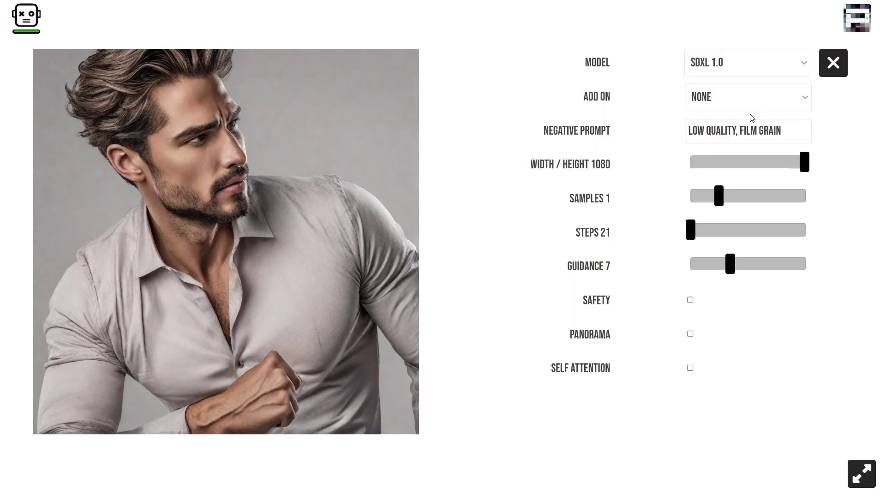
left_click(784, 129)
type(", ANIME")
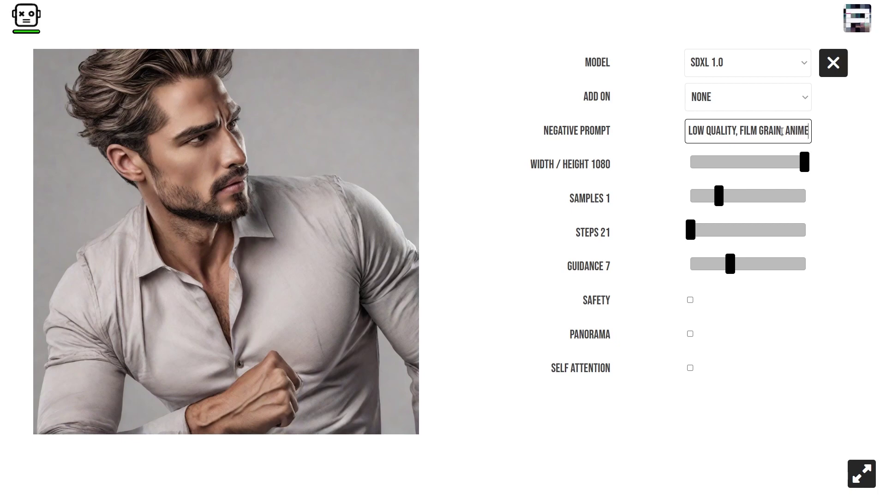
type(",CARTOO")
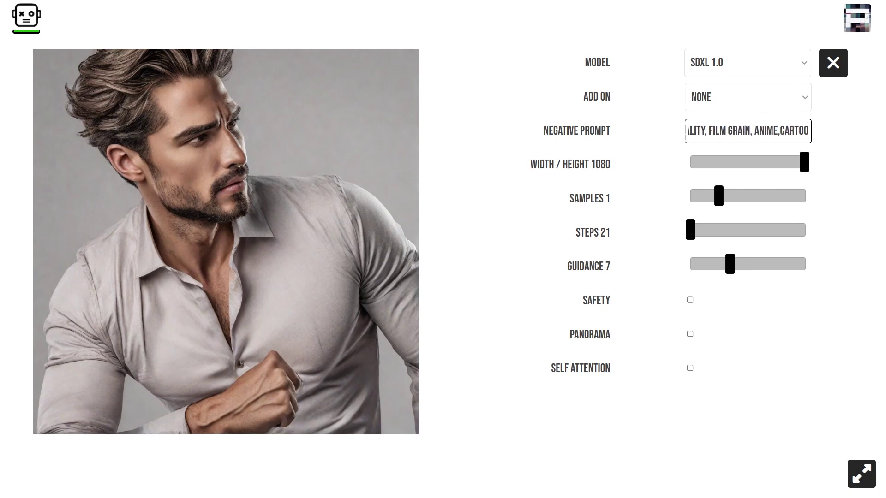
type("N,DRAWING")
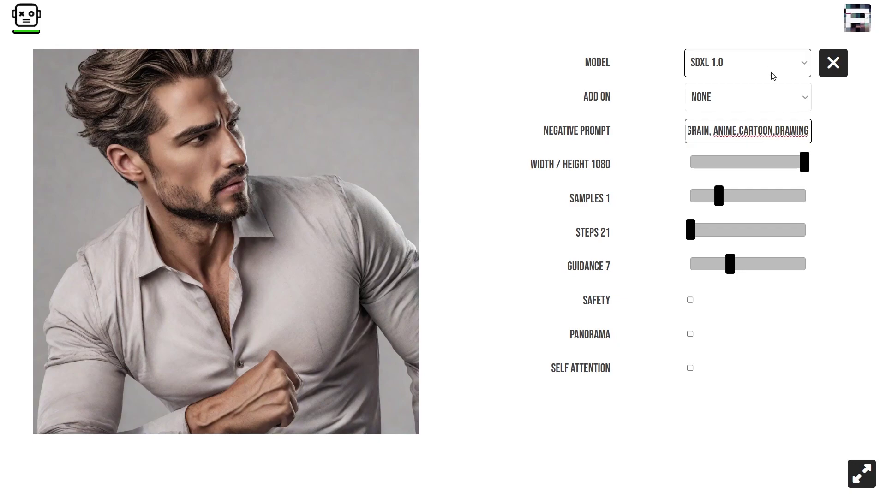
left_click(834, 73)
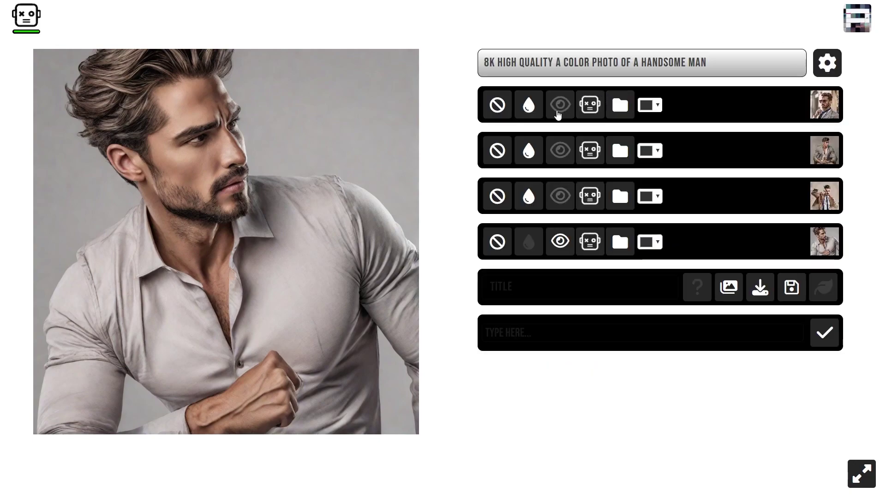
- Make the third, second and first layers visible again
left_click(561, 207)
left_click(560, 152)
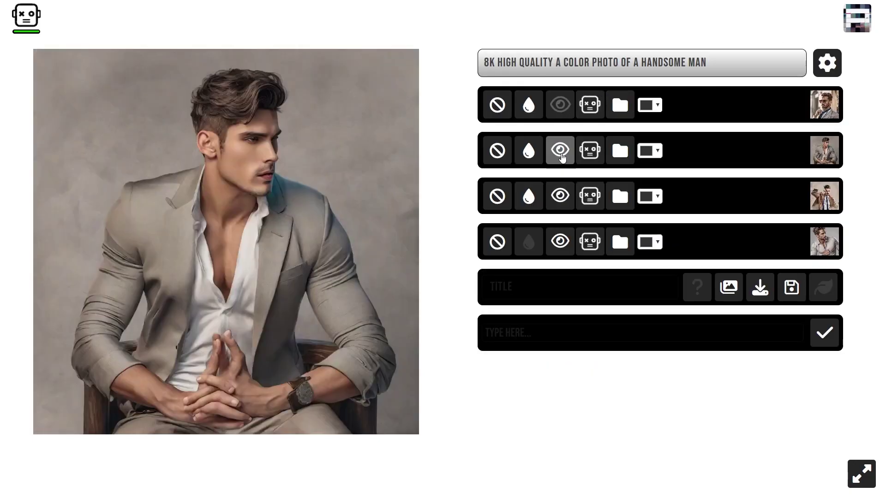
left_click(561, 109)
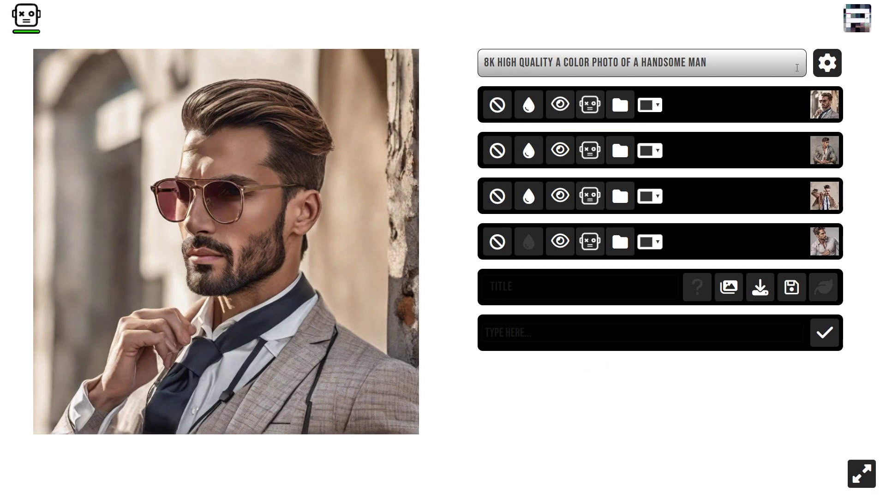
- Append ",DEFORMED FACE, MISSING LIMBS, DEFORMED FINGERS, DEFORMED HANDS" to the end of the negative prompt
left_click(827, 65)
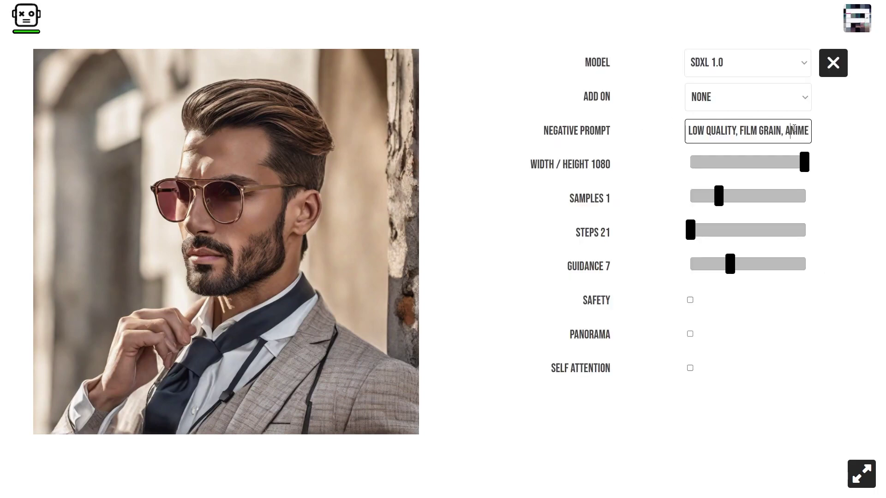
left_click_drag(794, 129, 863, 131)
key("End")
type(",")
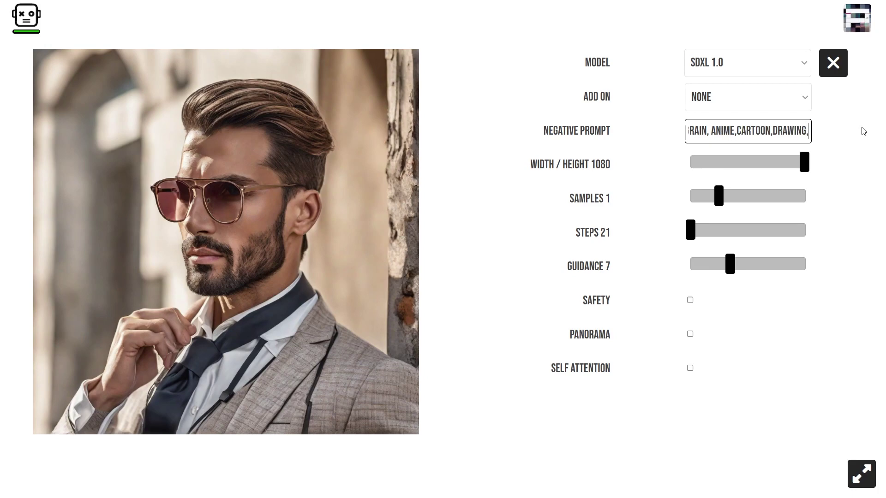
type("D")
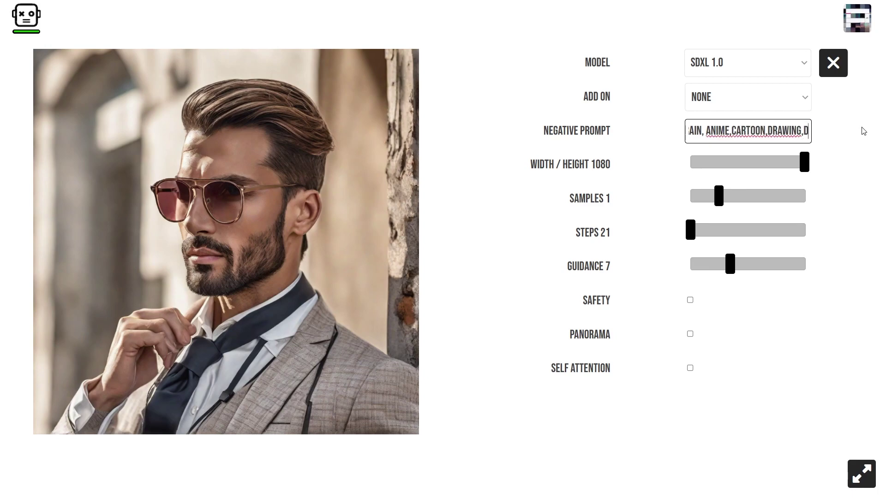
type("EFORMED FA")
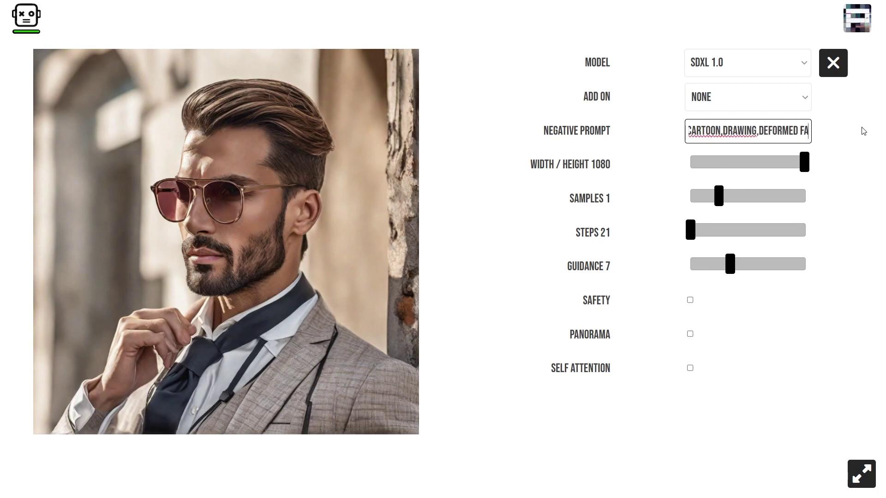
type("CE, MISSING LIMBS,")
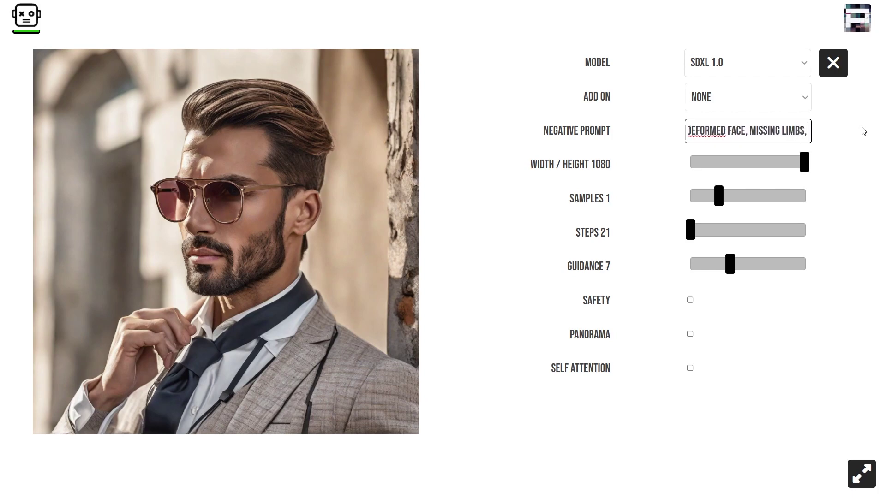
type(" DEFORMED FIN")
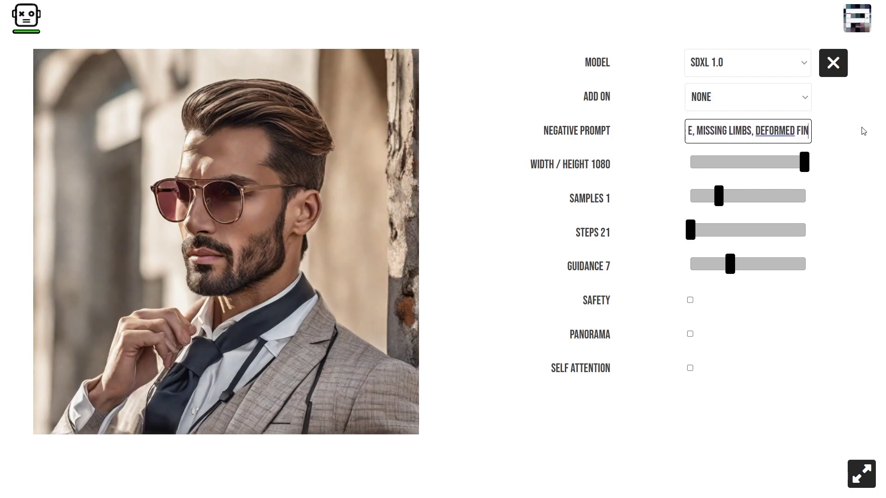
type("GERS, DEFO")
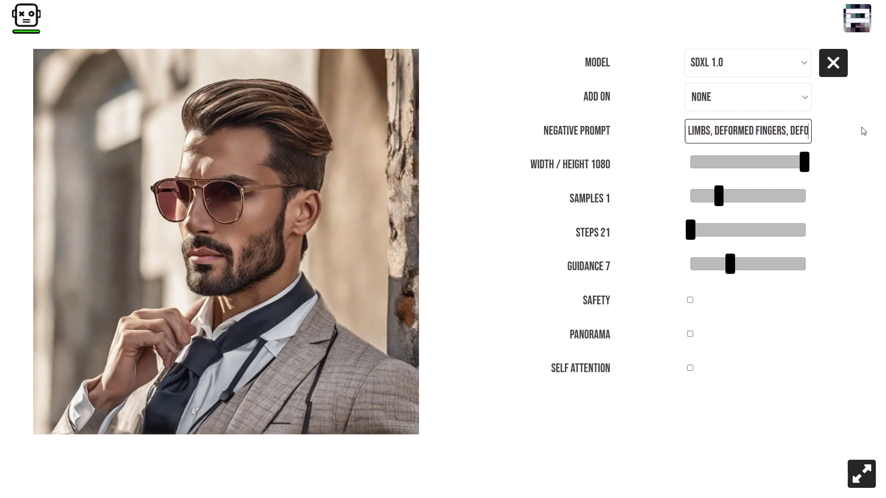
type("RMED HANDS")
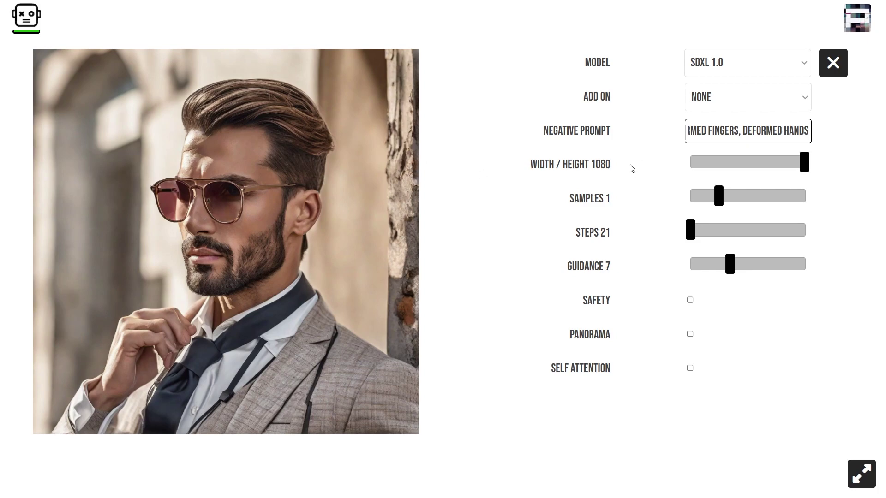
- Append ", 3 LEGS ,3 ARMS , 3 HANDS" to the end of the negative prompt and close the generation settings
type(", 3 legs")
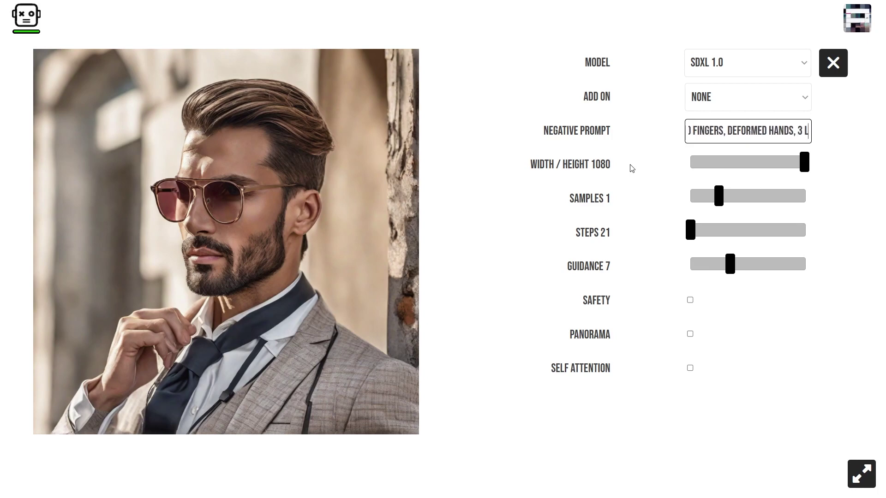
type(" ,3 arms")
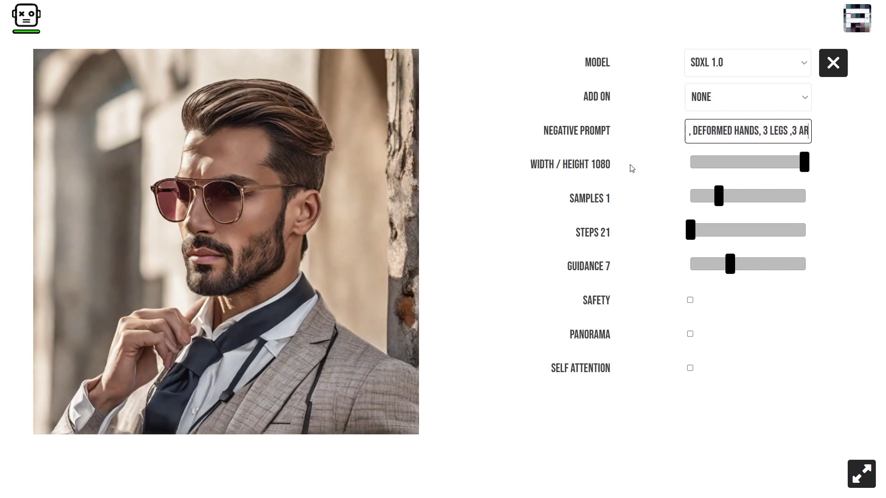
type(" , 3")
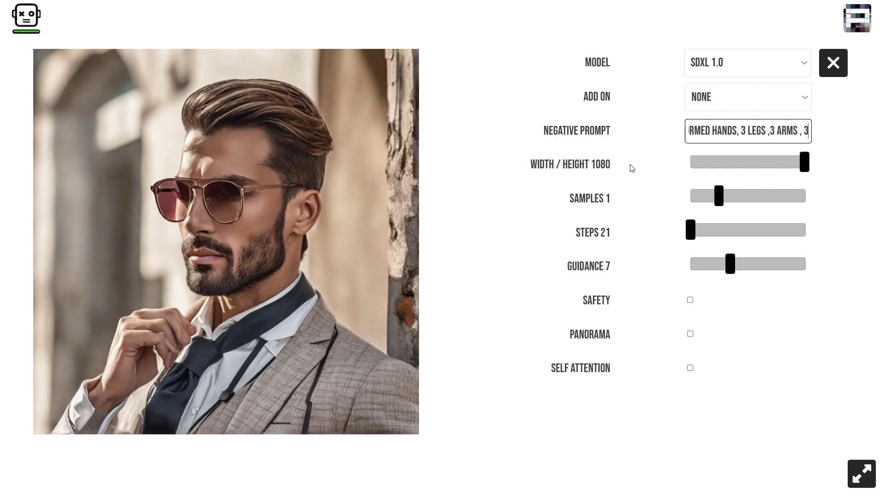
type(" hands")
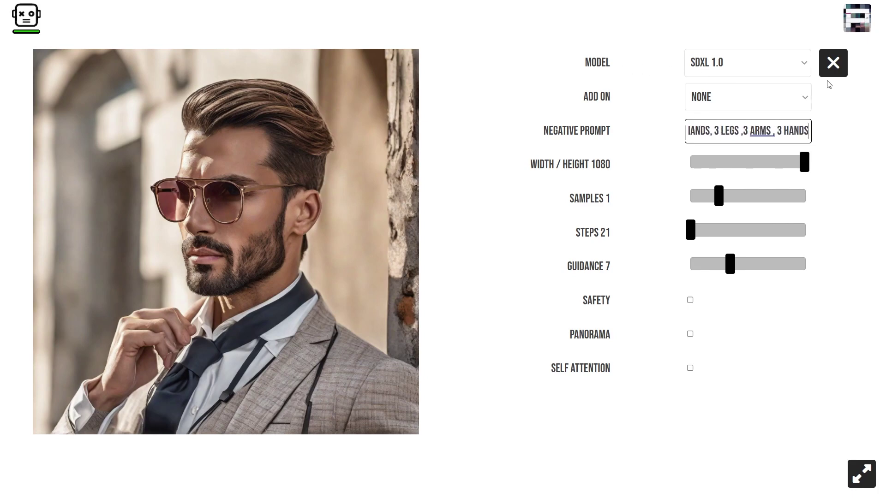
left_click(832, 72)
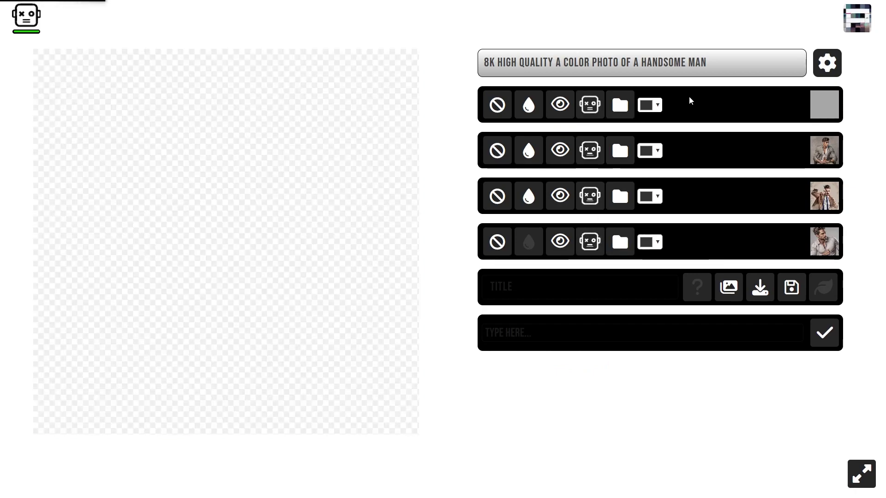
- Reopen the generation settings, append ", DISTORTED EYES, DEFORMED EYES" to the end of the negative prompt, and close them
left_click(826, 69)
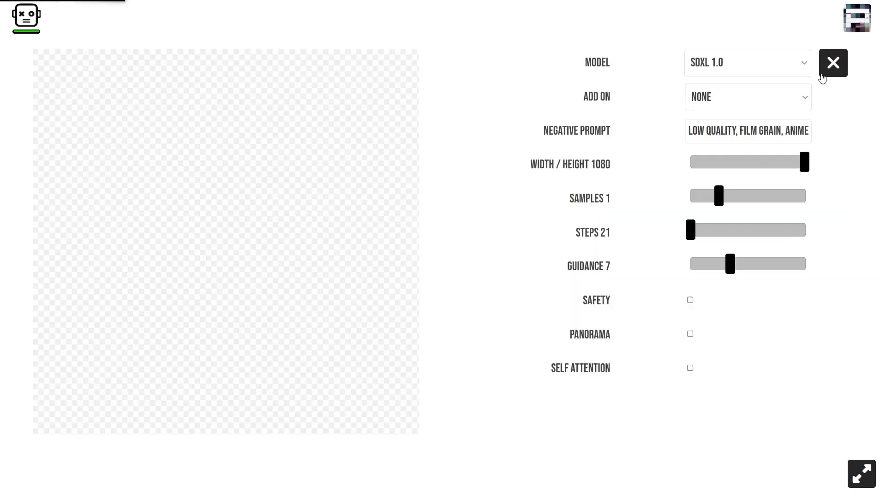
left_click_drag(801, 130, 881, 127)
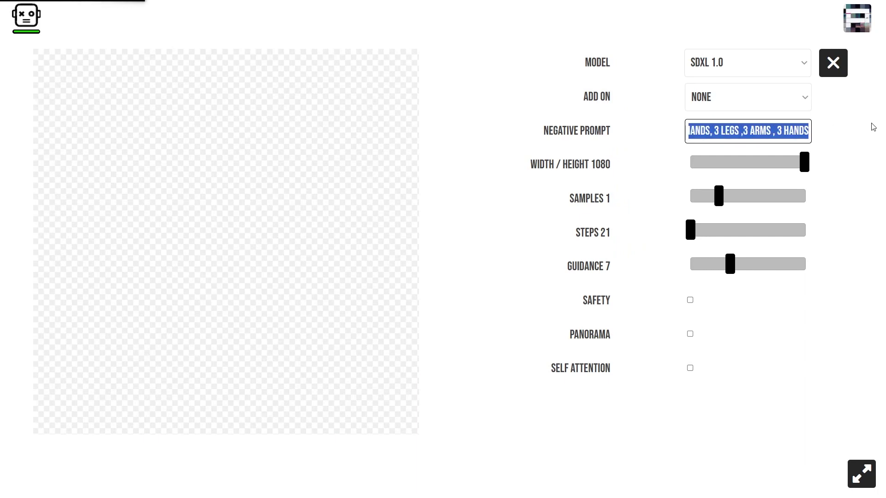
key("End")
type(", DIS")
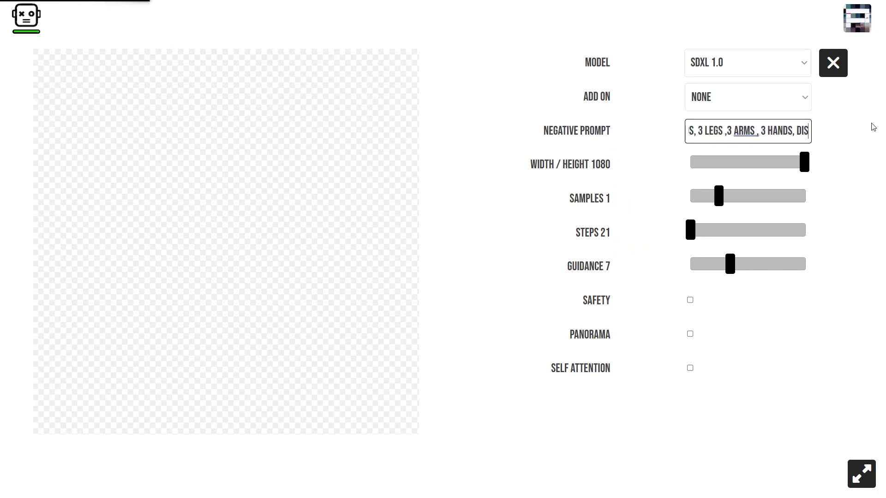
type("TORTED EY")
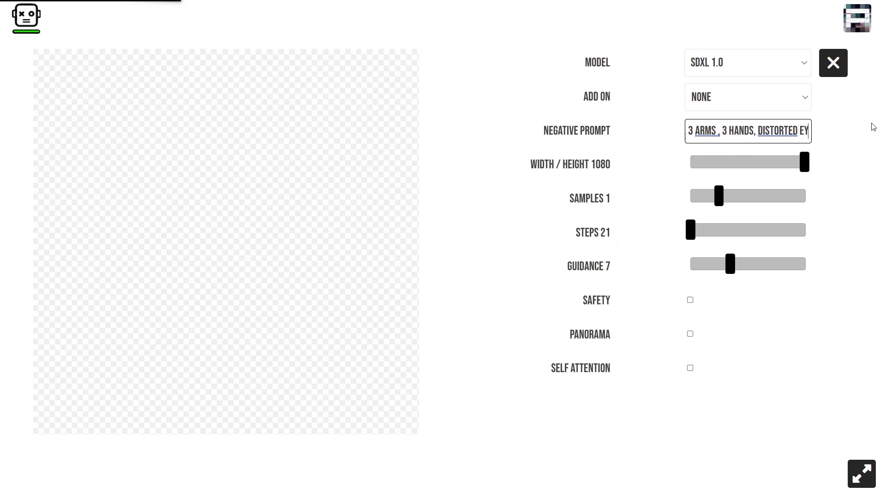
type("ES, ")
type("D")
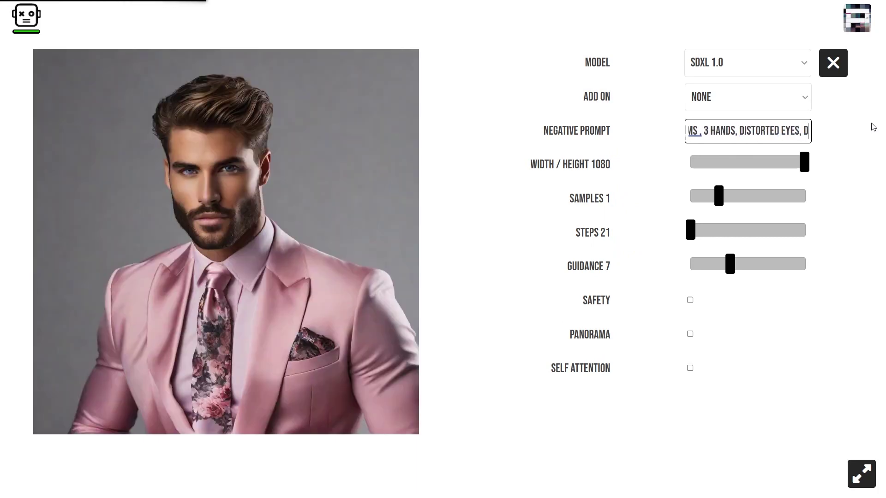
type("EFORMED EYES")
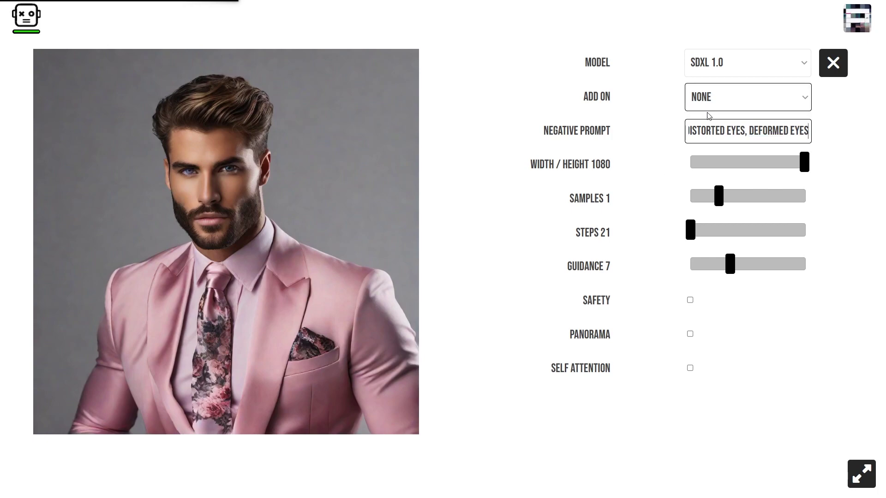
left_click(820, 74)
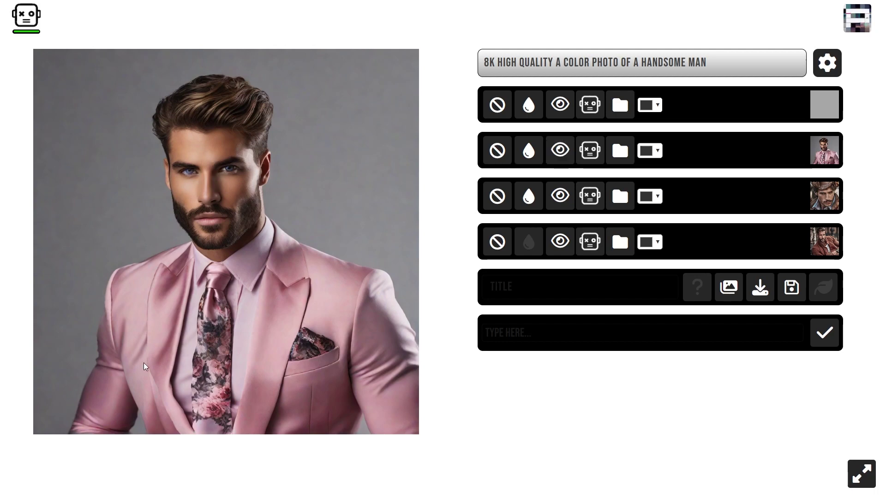
- Hide the second and third layers one by one to inspect the images beneath, and make them visible again
left_click(561, 155)
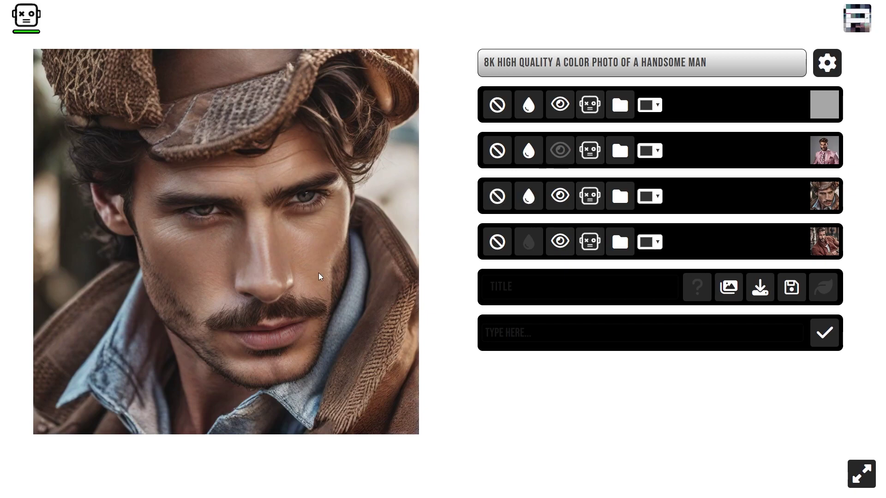
left_click(559, 196)
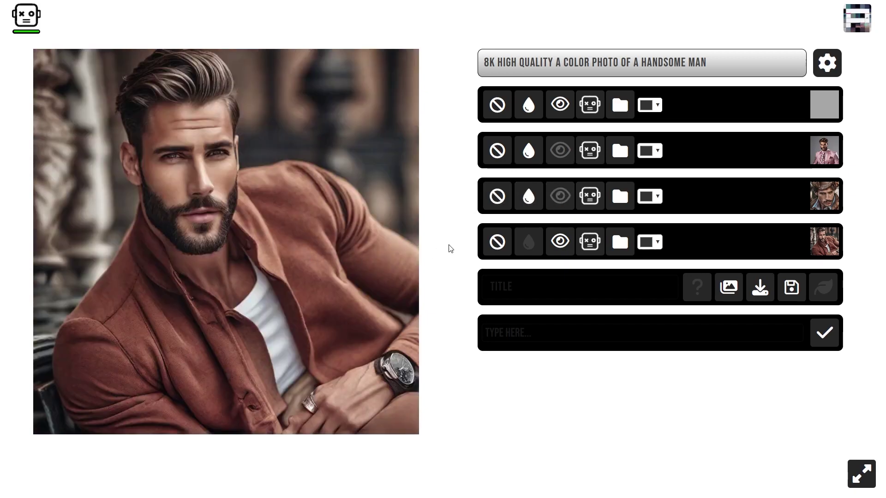
left_click(560, 242)
left_click(560, 242)
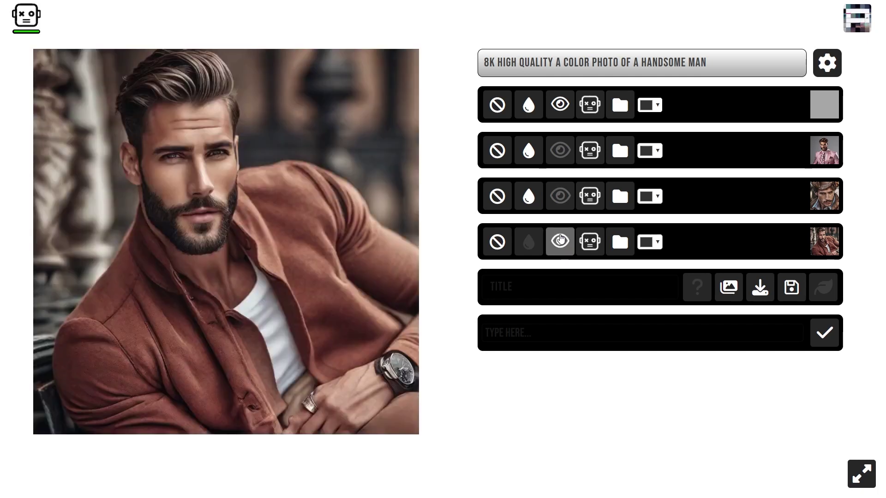
left_click(560, 195)
left_click(560, 150)
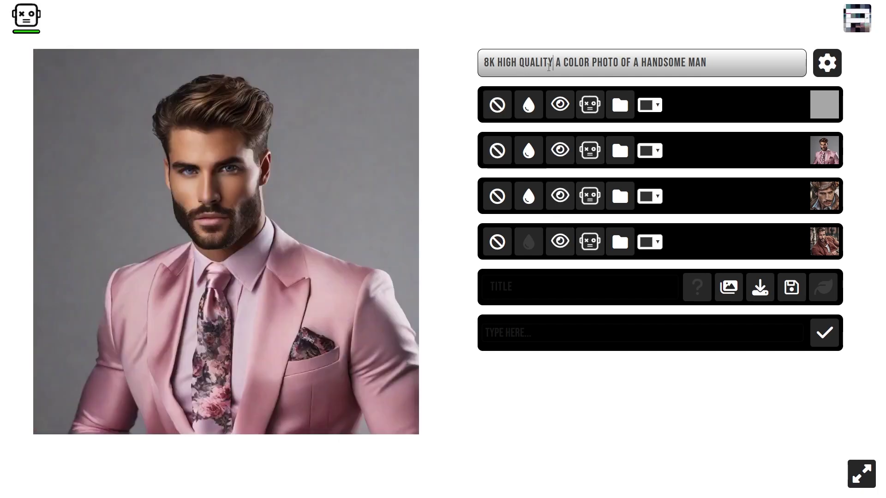
- Insert ", HIGHLY DETAILED, HIGH CONTRAST," after "8K HIGH QUALITY" in the main prompt
type(", ")
type("HIGHLY DETAILED")
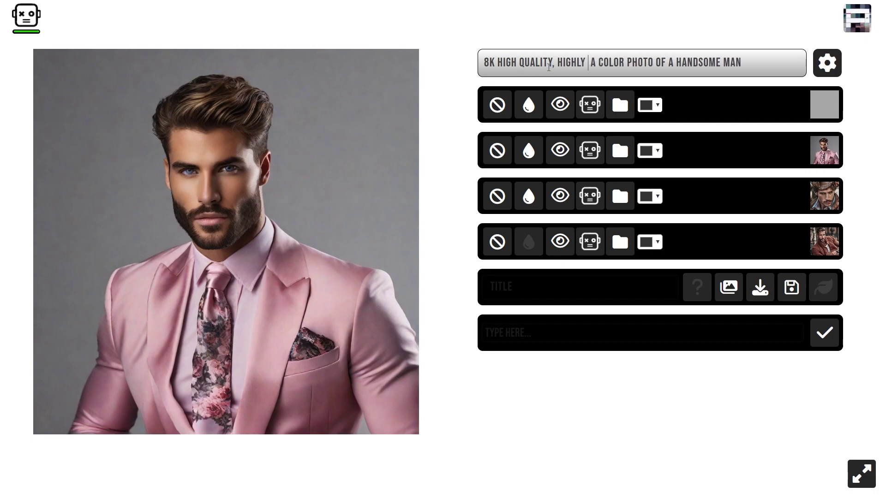
type(", ")
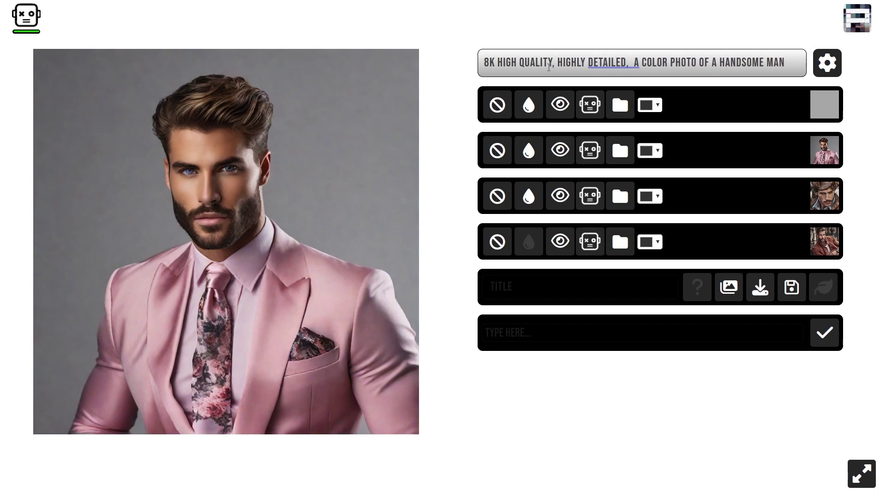
type("HIGH CONTRAST")
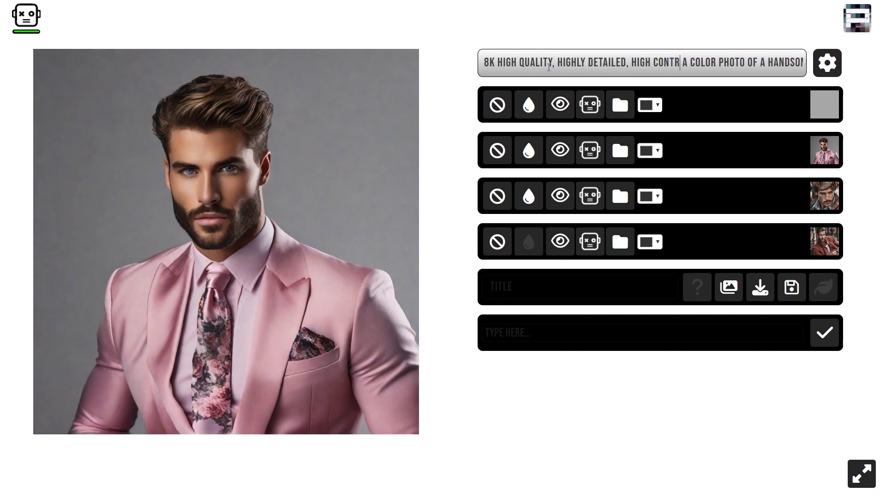
type(",")
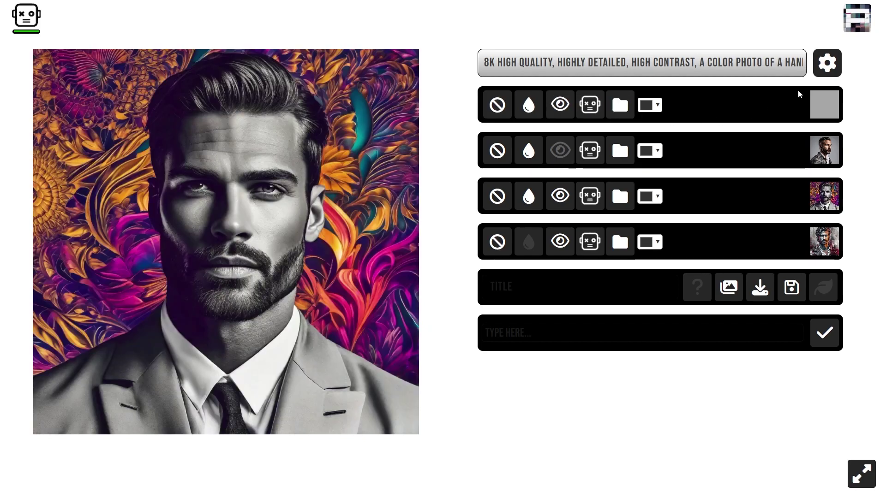
- Append ",ILLUSTRATION" to the end of the negative prompt in the generation settings and close them
left_click(828, 65)
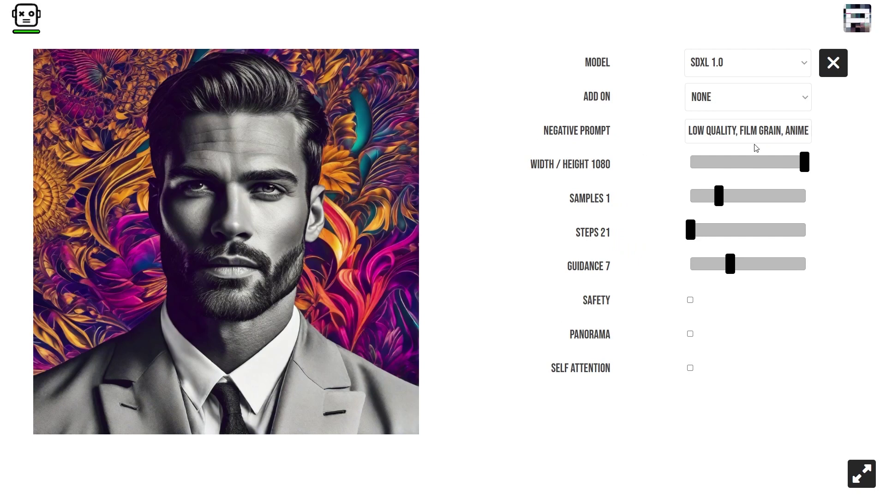
left_click_drag(773, 130, 849, 129)
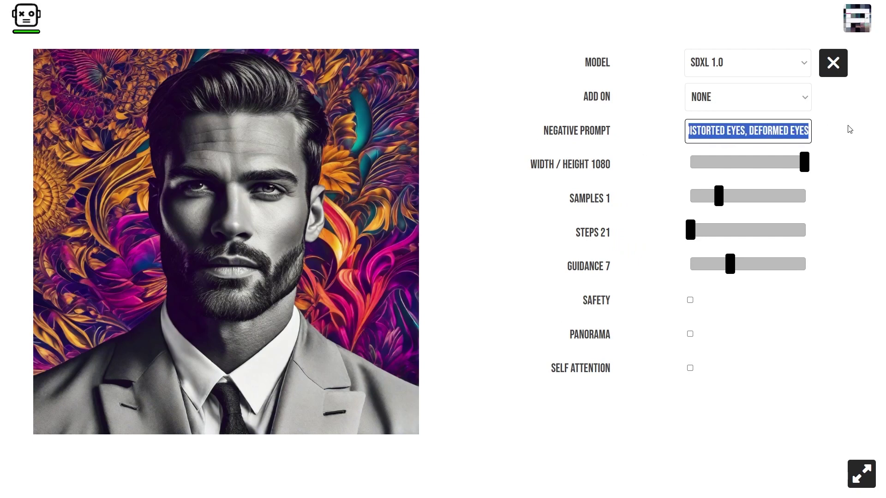
key("Right")
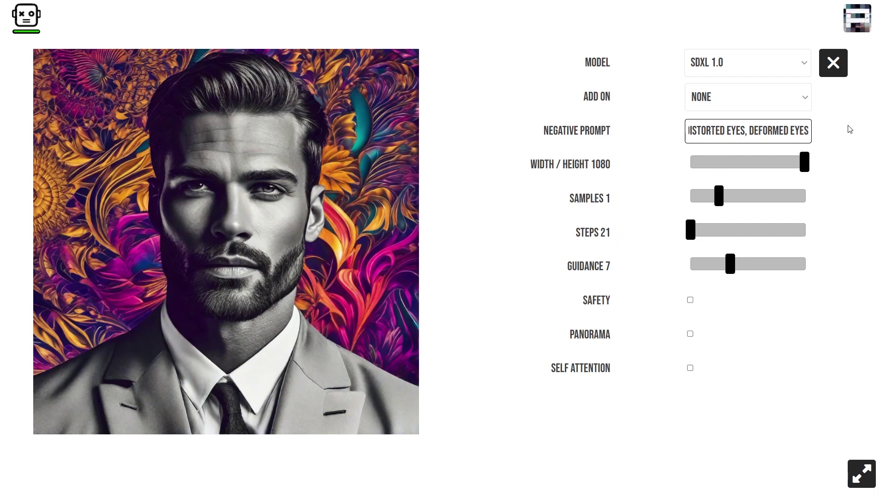
type(",")
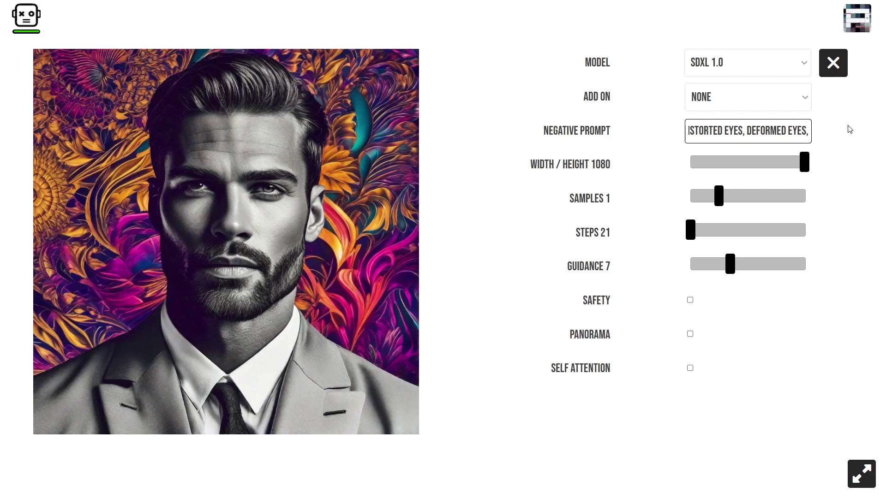
type("illustratio")
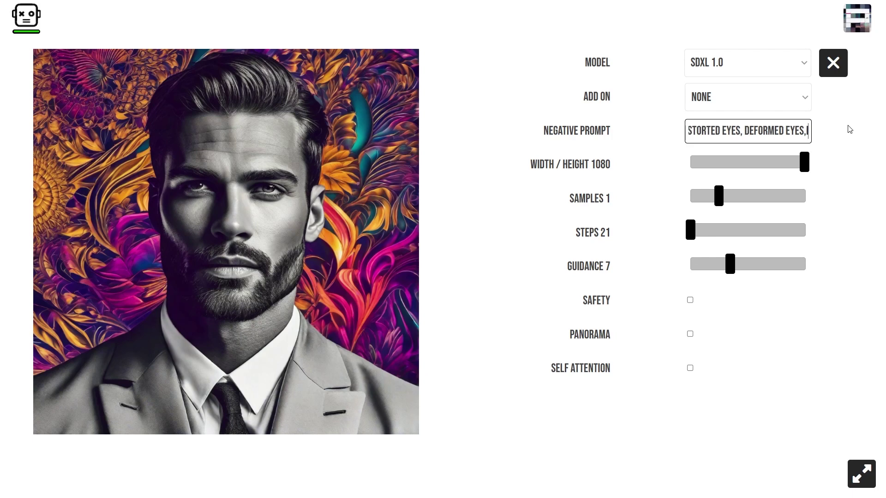
type("n")
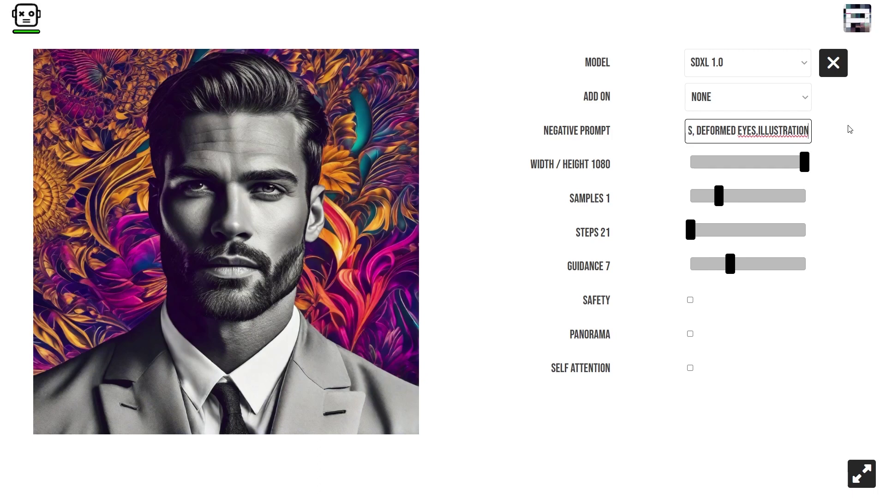
left_click(833, 64)
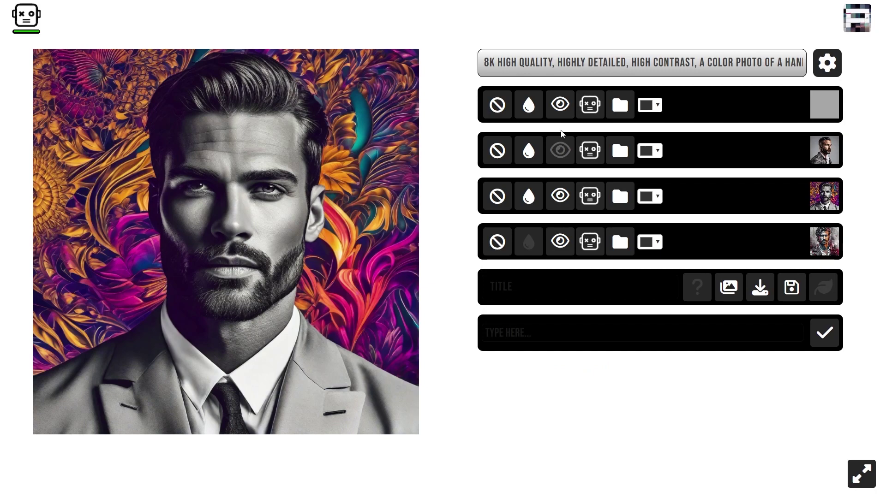
- Make the second layer visible again, leaving all four layers shown
left_click(560, 105)
left_click(560, 197)
left_click(560, 198)
left_click(560, 150)
left_click(560, 105)
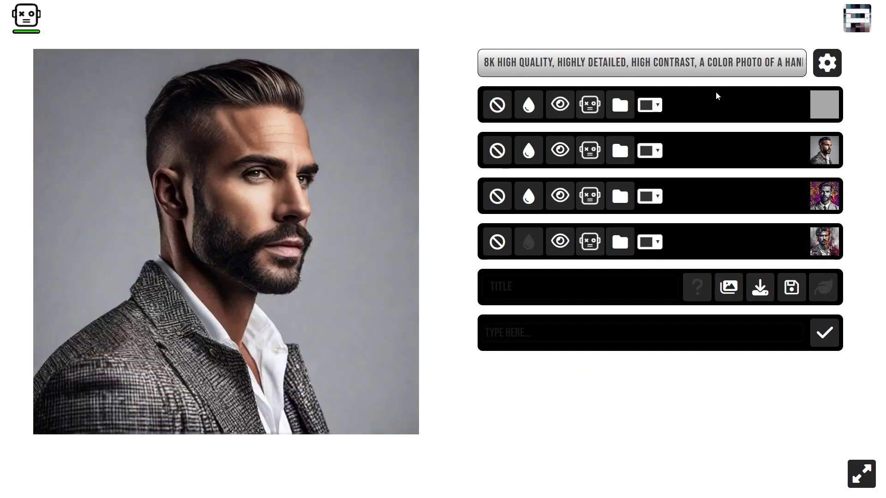
- Append ",PAINTING" to the end of the negative prompt in the generation settings and close them
left_click(827, 65)
left_click_drag(750, 132, 626, 136)
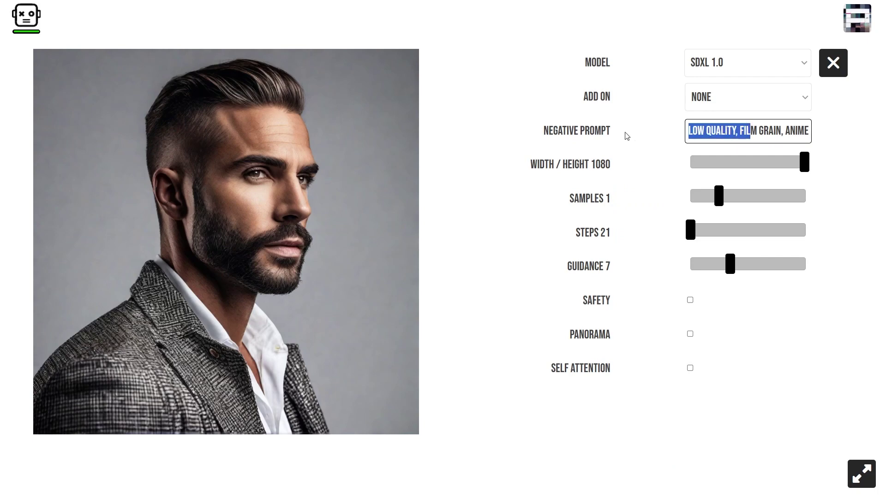
key("Left")
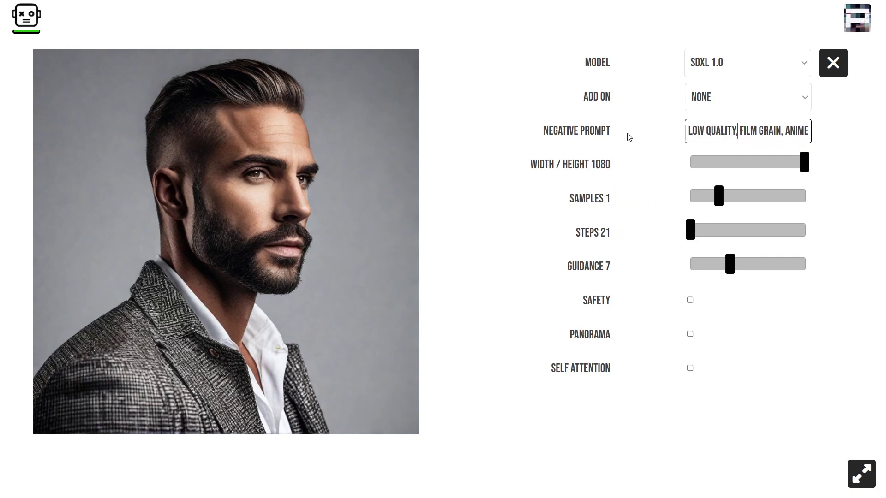
key("End")
type(",CARTOON,")
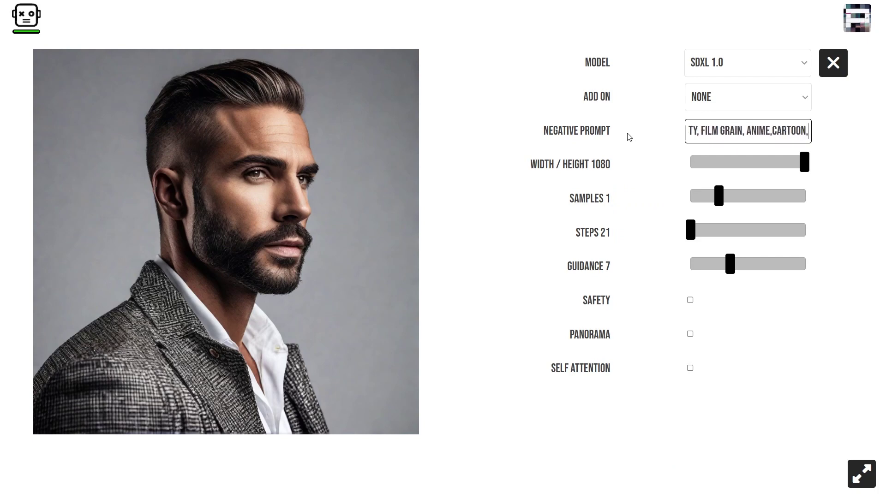
type("DRAWING,DEFORMED FA")
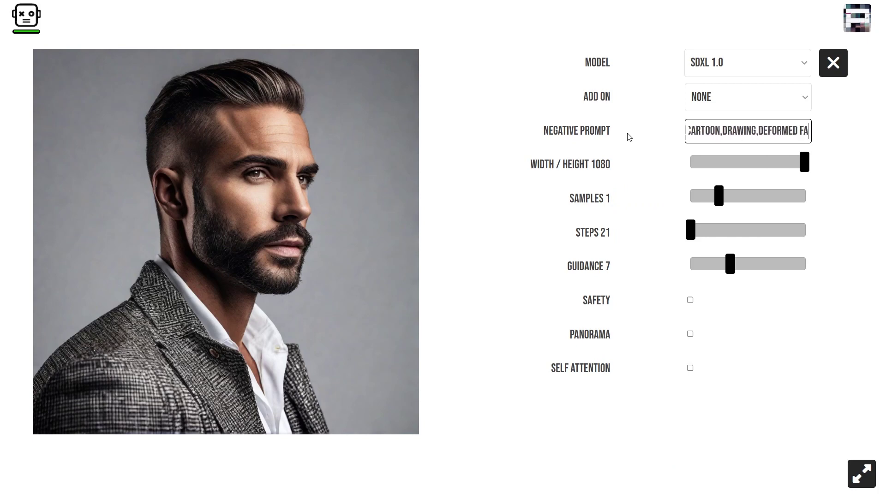
type("CE, MISSING LIMBS, DEFORMED FINGERS, DEFORMED HANDS, 3 LEGS , 3 ARMS , 3 HANDS, DISTORTED EY")
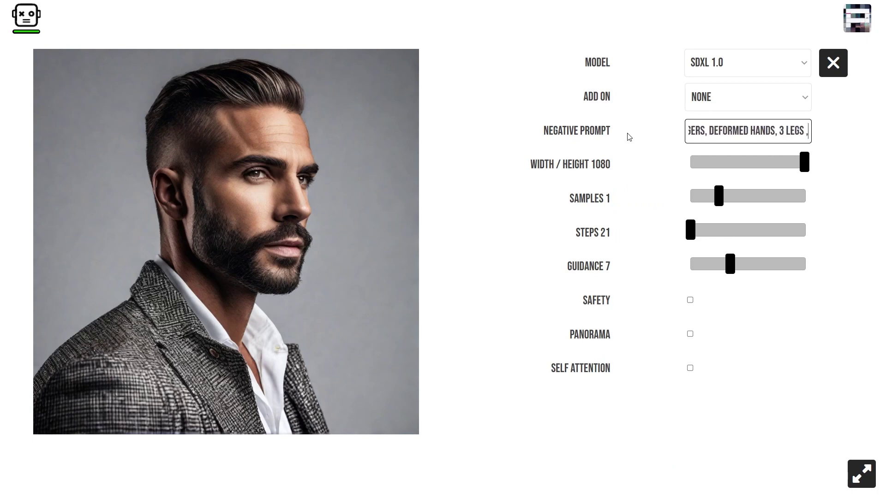
type("ES, DEFORMED EYES,ILLUSTRATION")
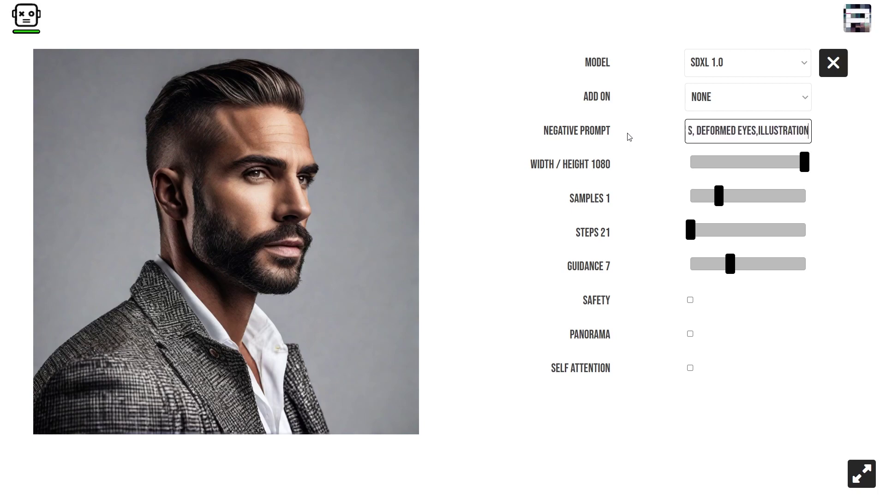
type(",P")
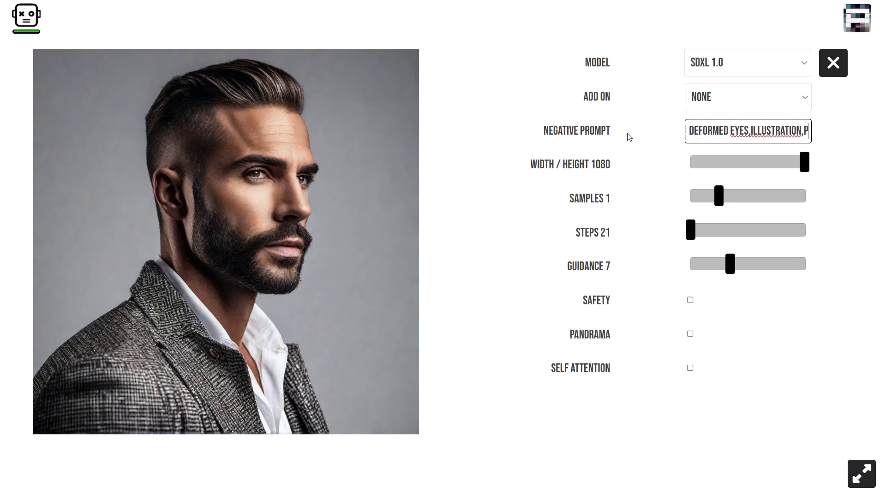
type("AINTING")
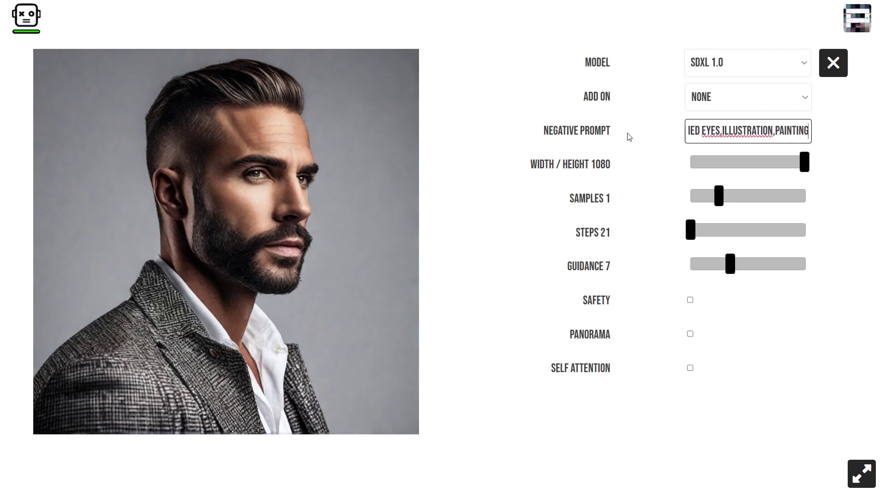
left_click(833, 64)
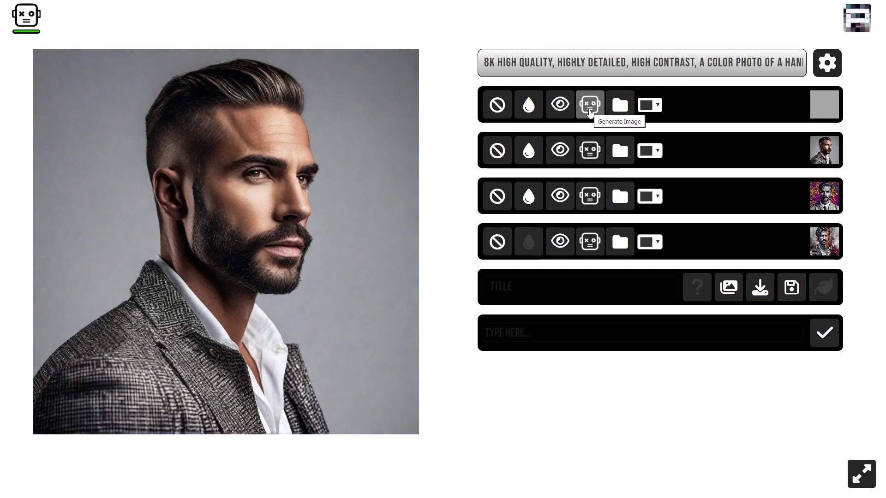
- Raise the number of steps to 41 in the generation settings and close them
left_click_drag(718, 59, 712, 62)
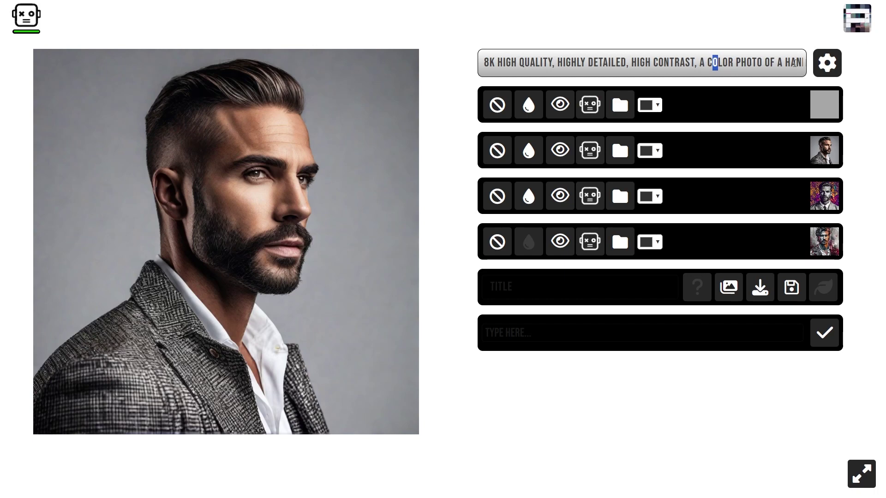
left_click(827, 63)
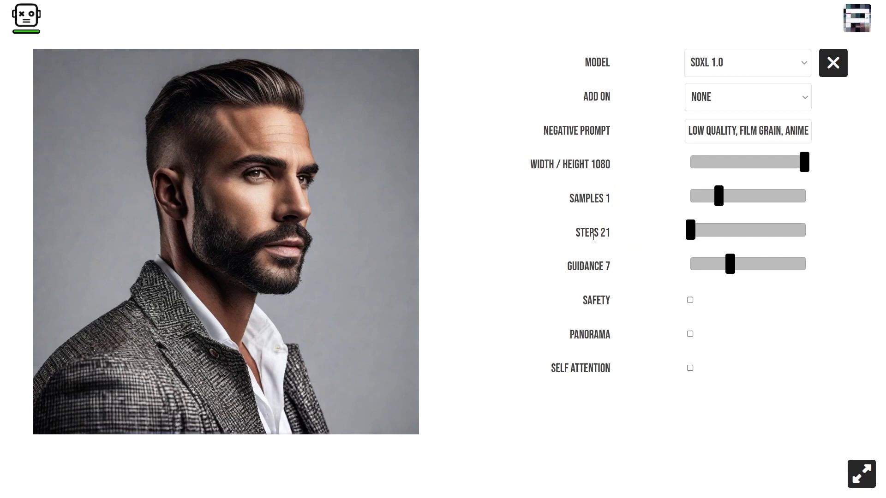
mouse_move(576, 235)
left_mouse_down()
mouse_move(600, 233)
mouse_move(618, 210)
mouse_move(587, 233)
left_mouse_up()
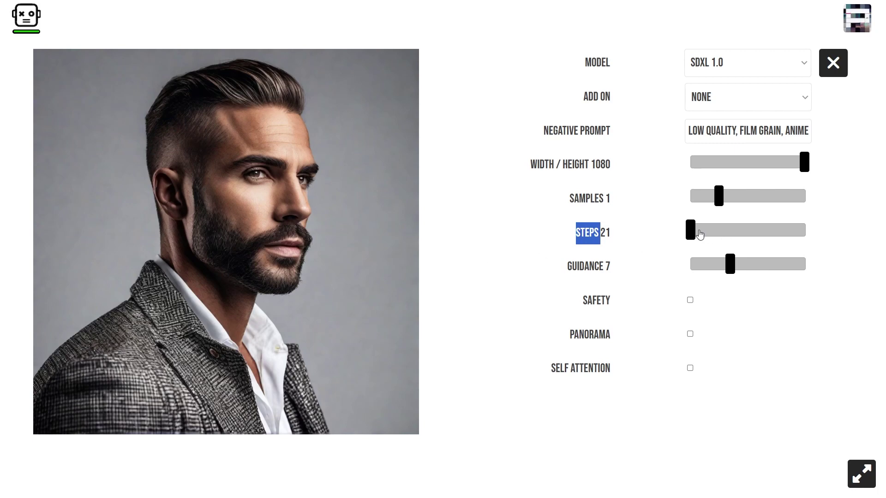
left_click(726, 232)
left_click(765, 232)
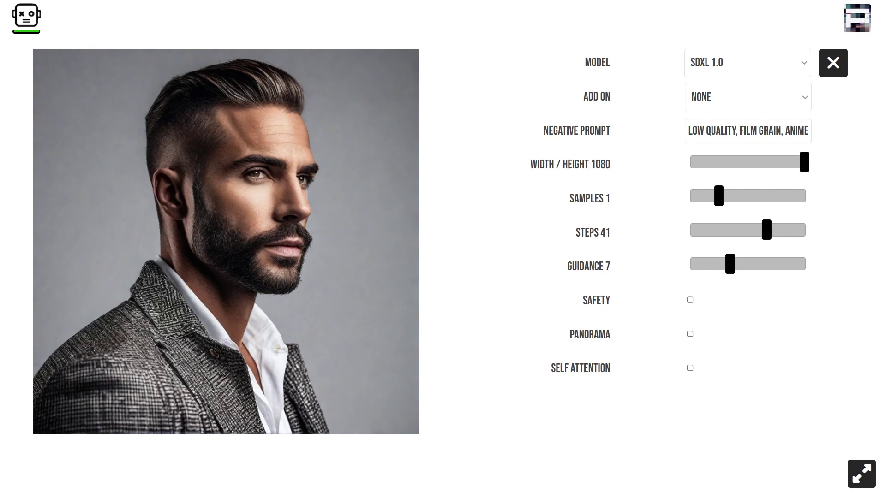
left_click_drag(578, 268, 717, 274)
left_click(833, 64)
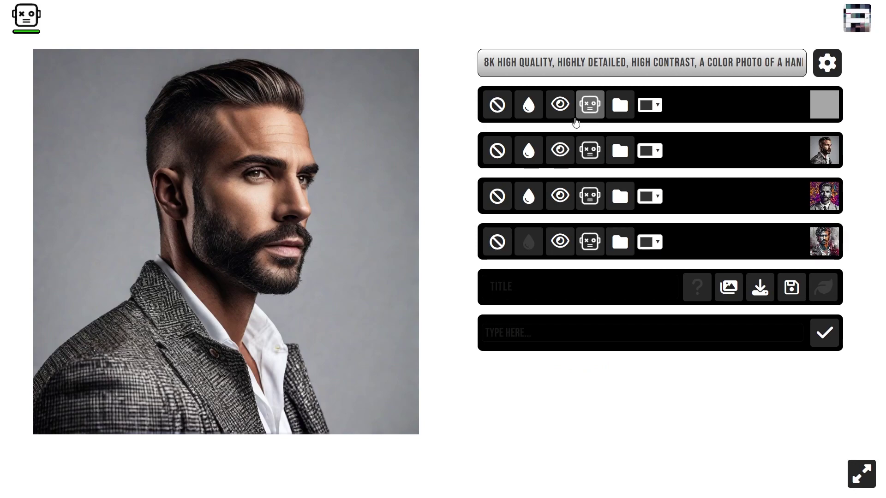
- Generate new images on the second, third and fourth layers, and insert "PORTRAIT" before "PHOTO" in the main prompt
left_click(591, 154)
left_click(590, 196)
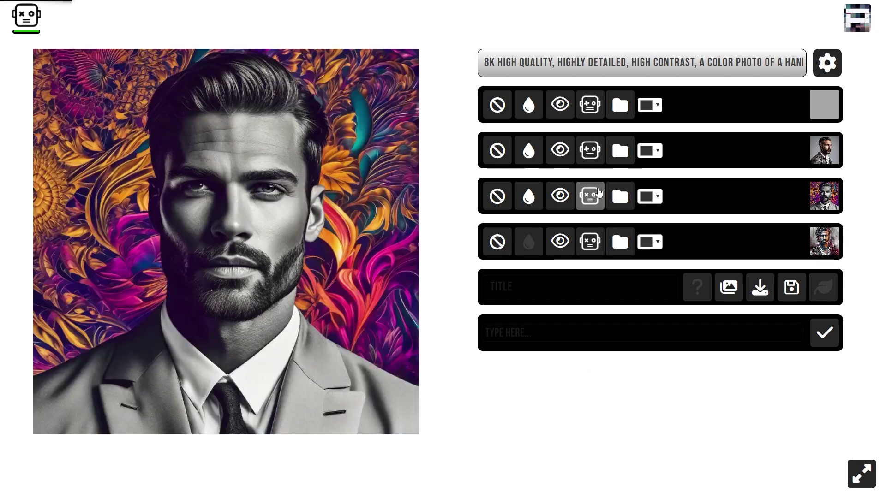
left_click(591, 242)
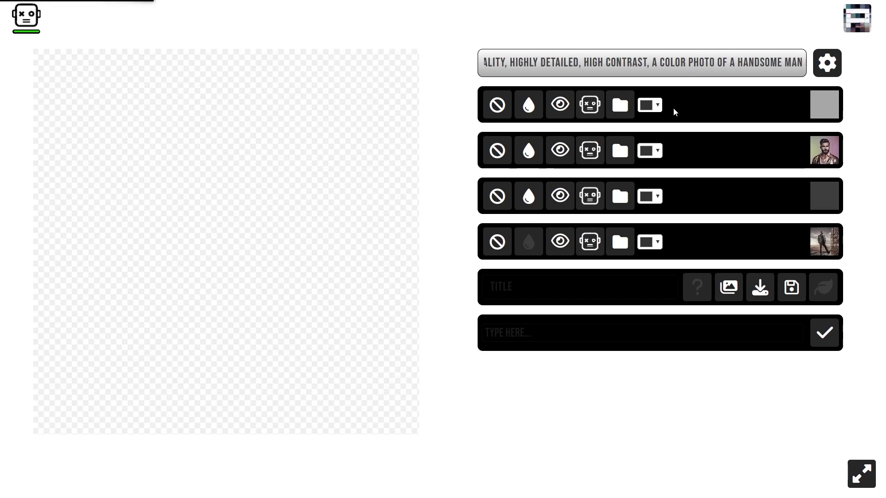
type("portrait")
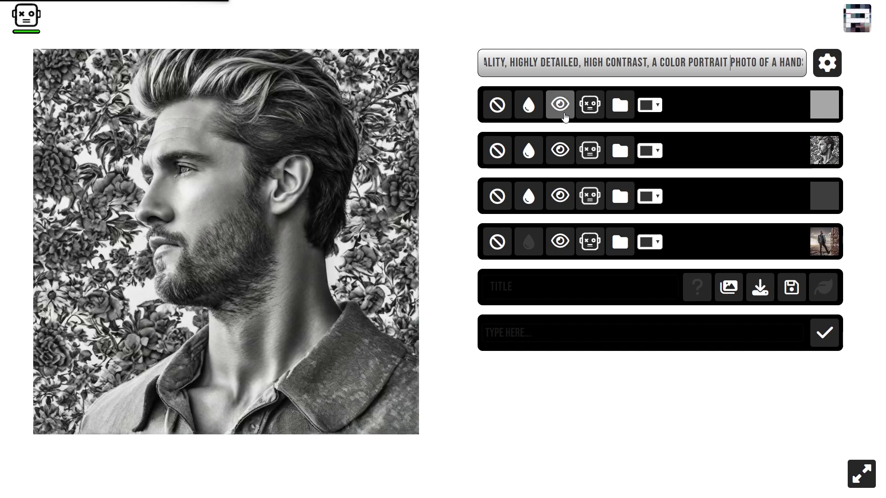
- Toggle the visibility of the upper three layers to compare the portraits generated on each layer
left_click(560, 151)
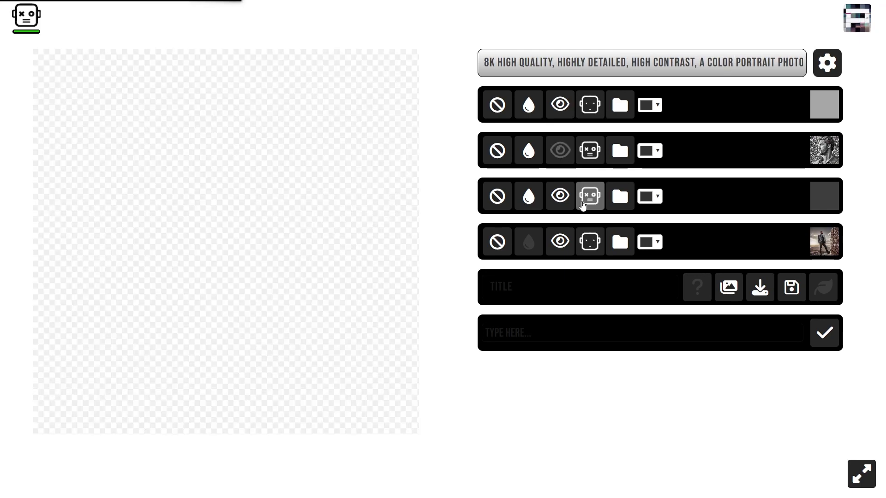
left_click(560, 196)
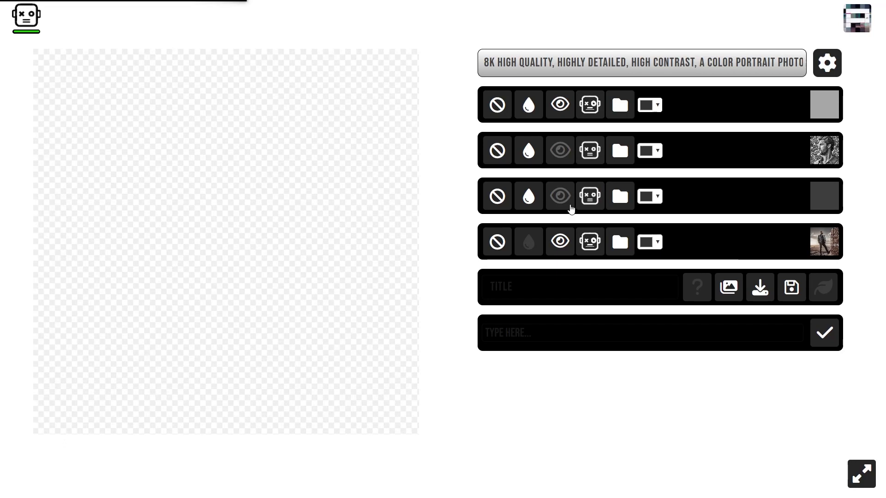
left_click(560, 110)
left_click(560, 155)
left_click(560, 112)
left_click(560, 150)
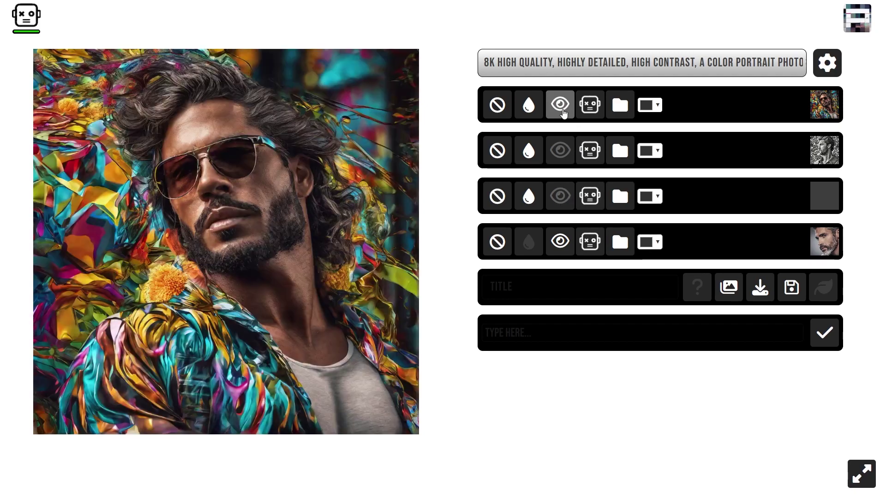
left_click(560, 112)
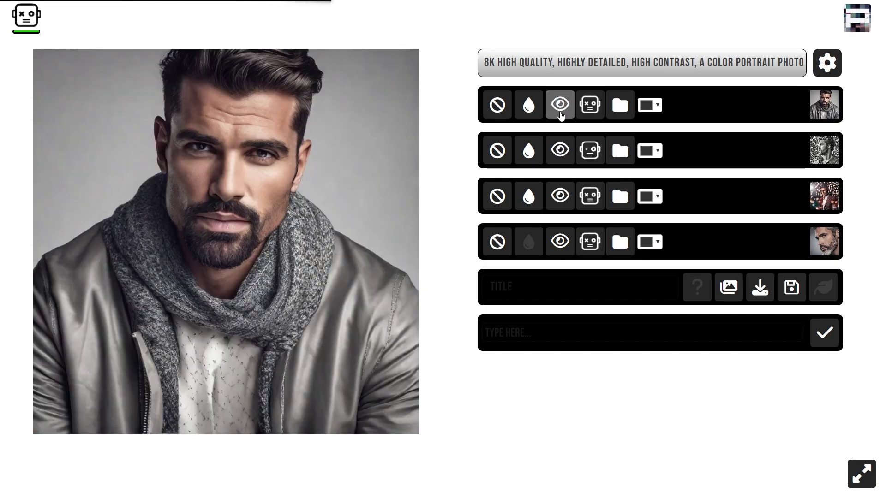
left_click(561, 109)
left_click(560, 150)
left_click(558, 201)
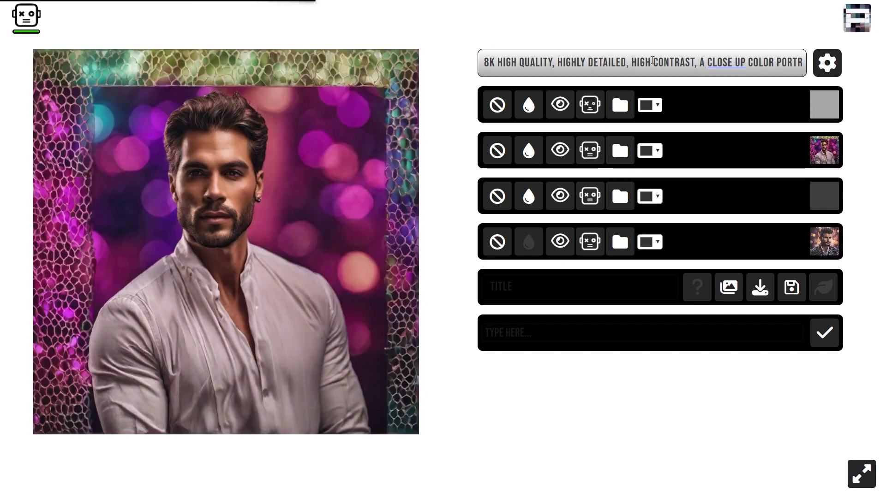
- Insert "SHARP, CRISP FINE DETAIL," after "8K HIGH QUALITY," in the main prompt
type("SHARP DETAIL,")
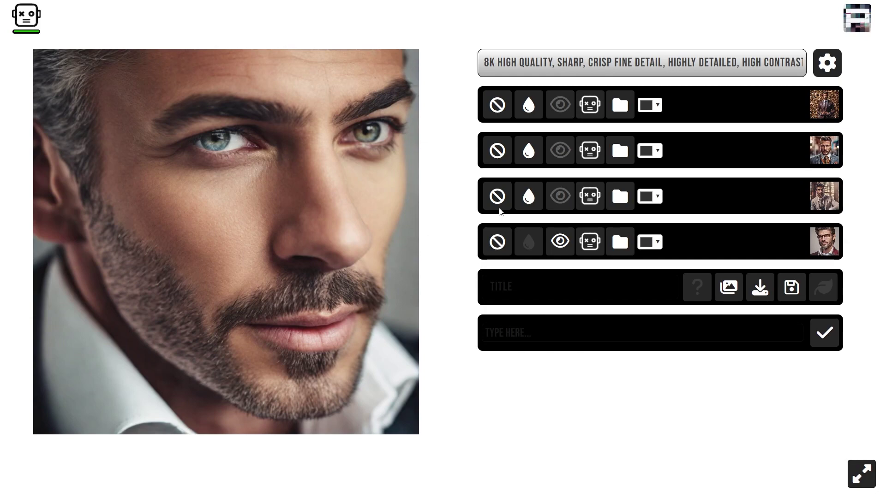
- Show the third, second and first layers one after another to inspect the image on each
left_click(560, 198)
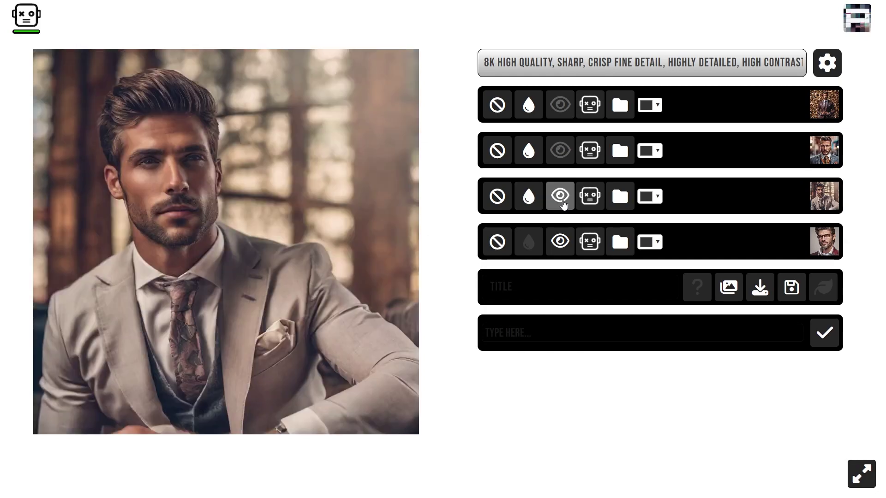
left_click(560, 152)
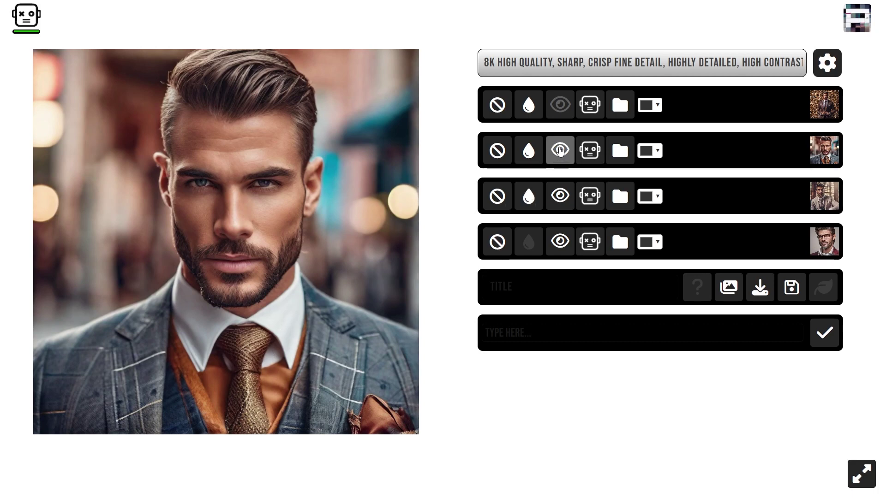
left_click(557, 115)
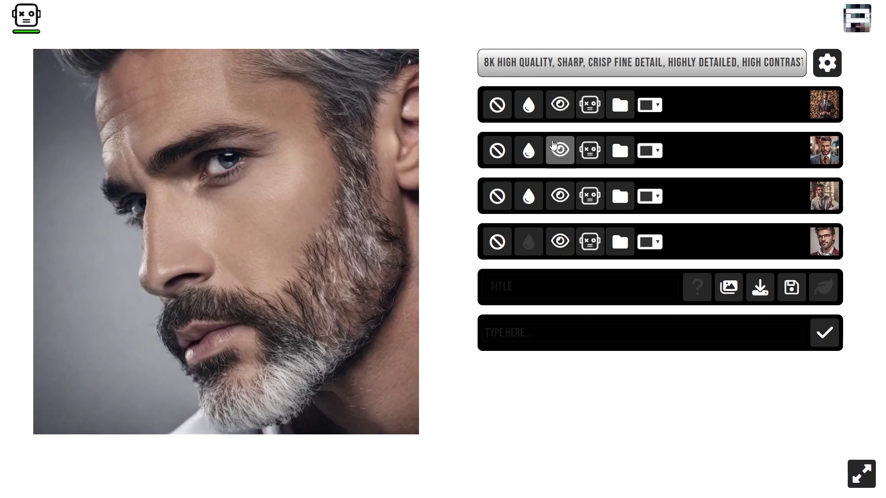